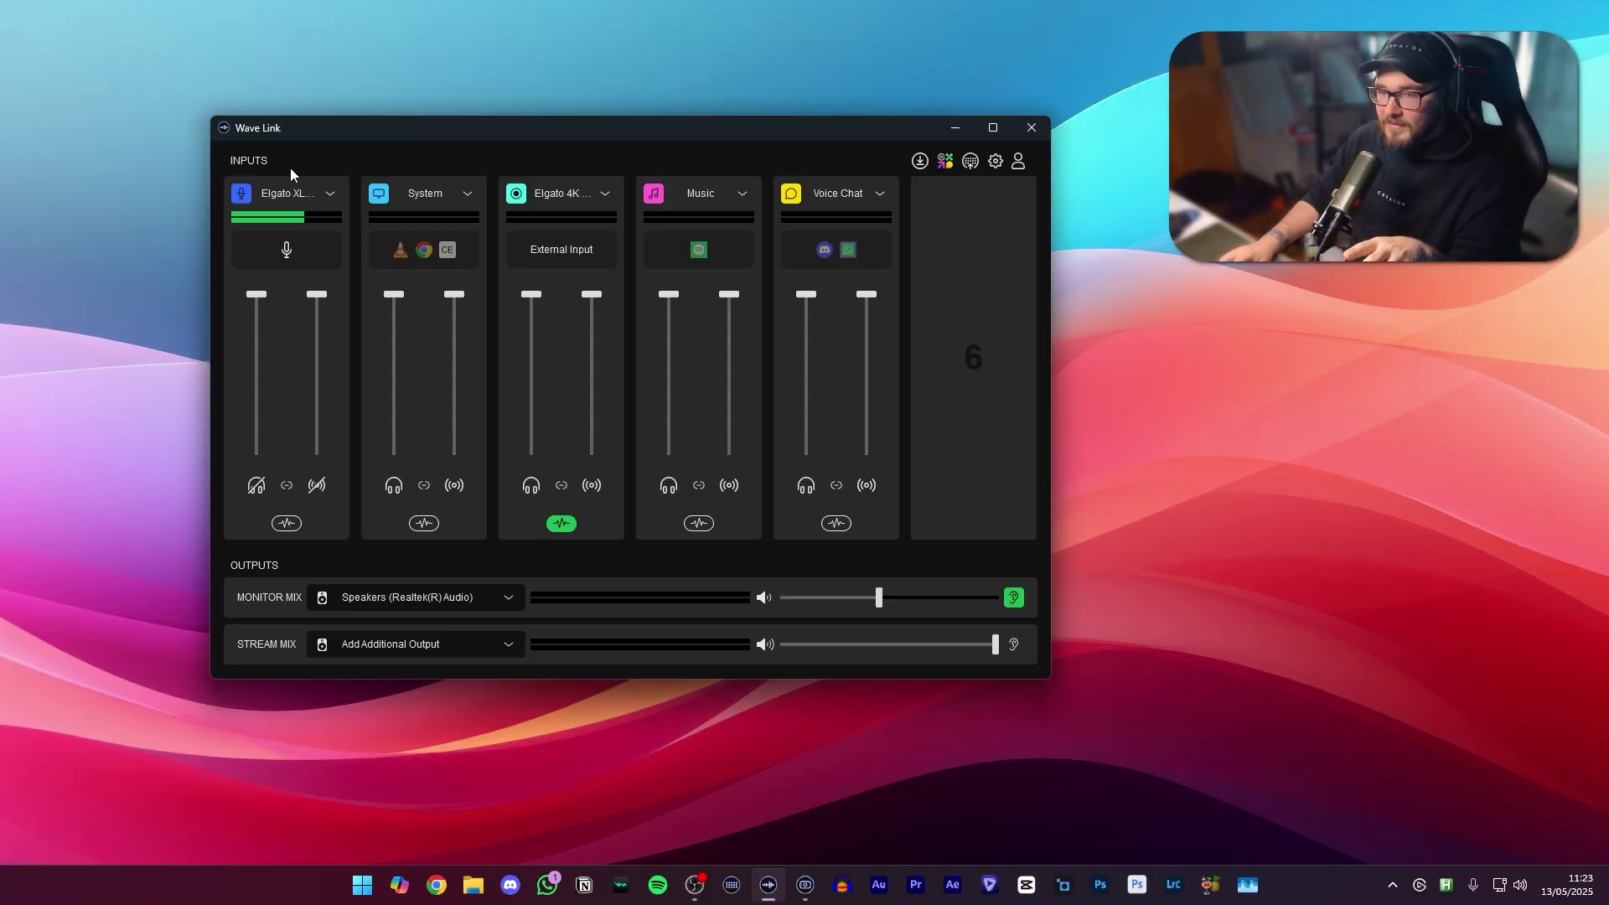
Set the XLR Dock mic's input gain, going up to 51 dB then settling at 48 dB.
left_click(289, 194)
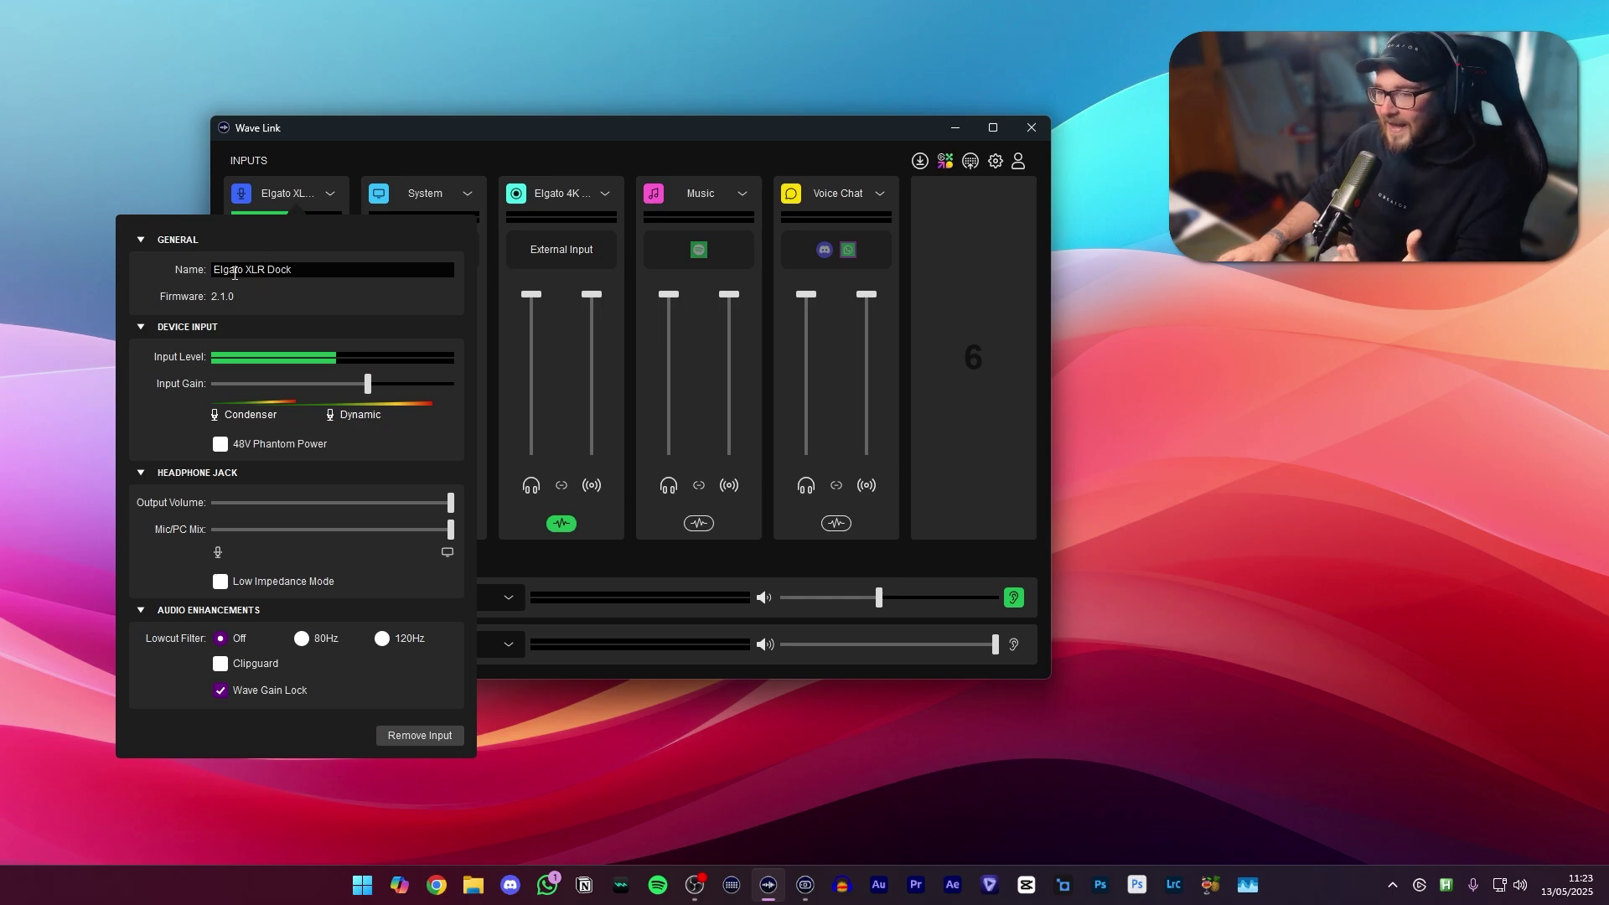
mouse_move(370, 387)
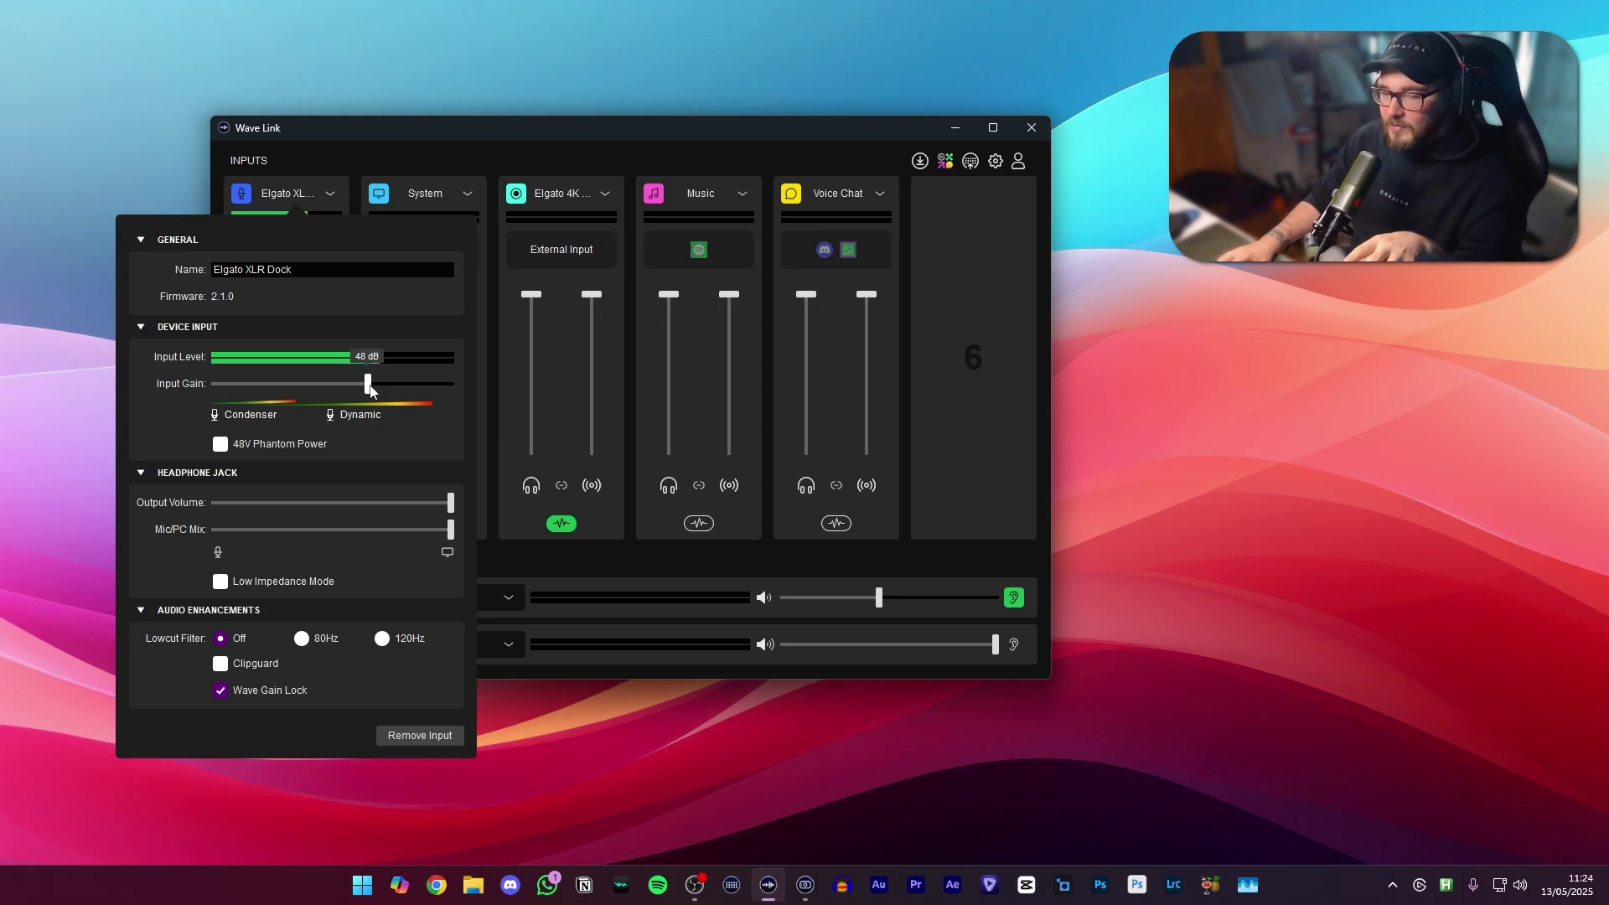
key("alt+Tab")
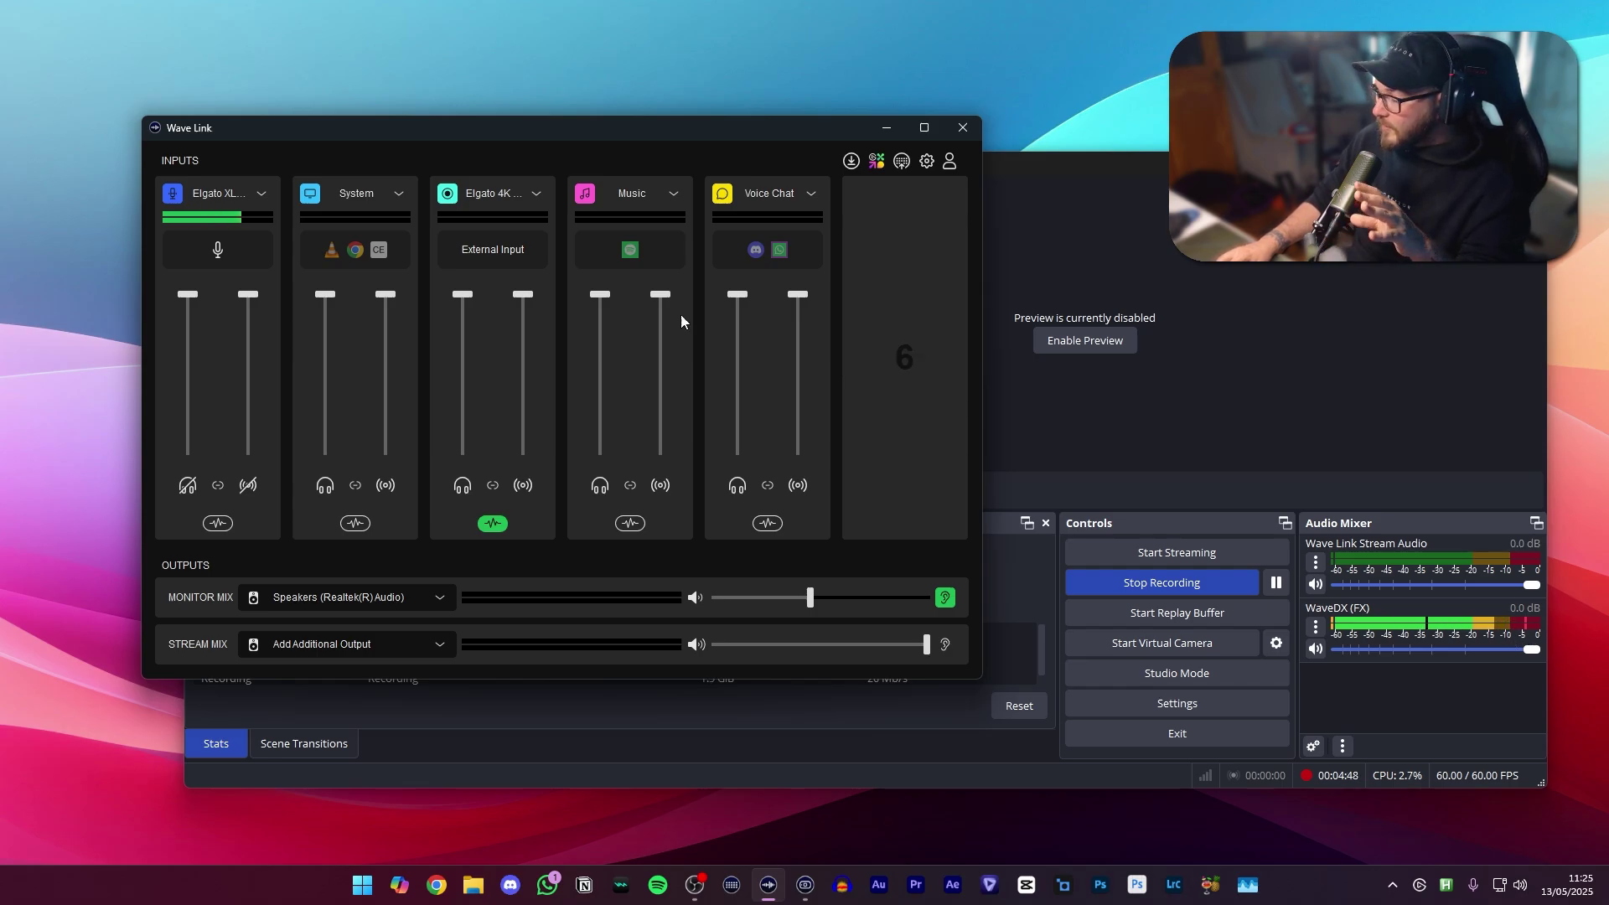
left_click(230, 195)
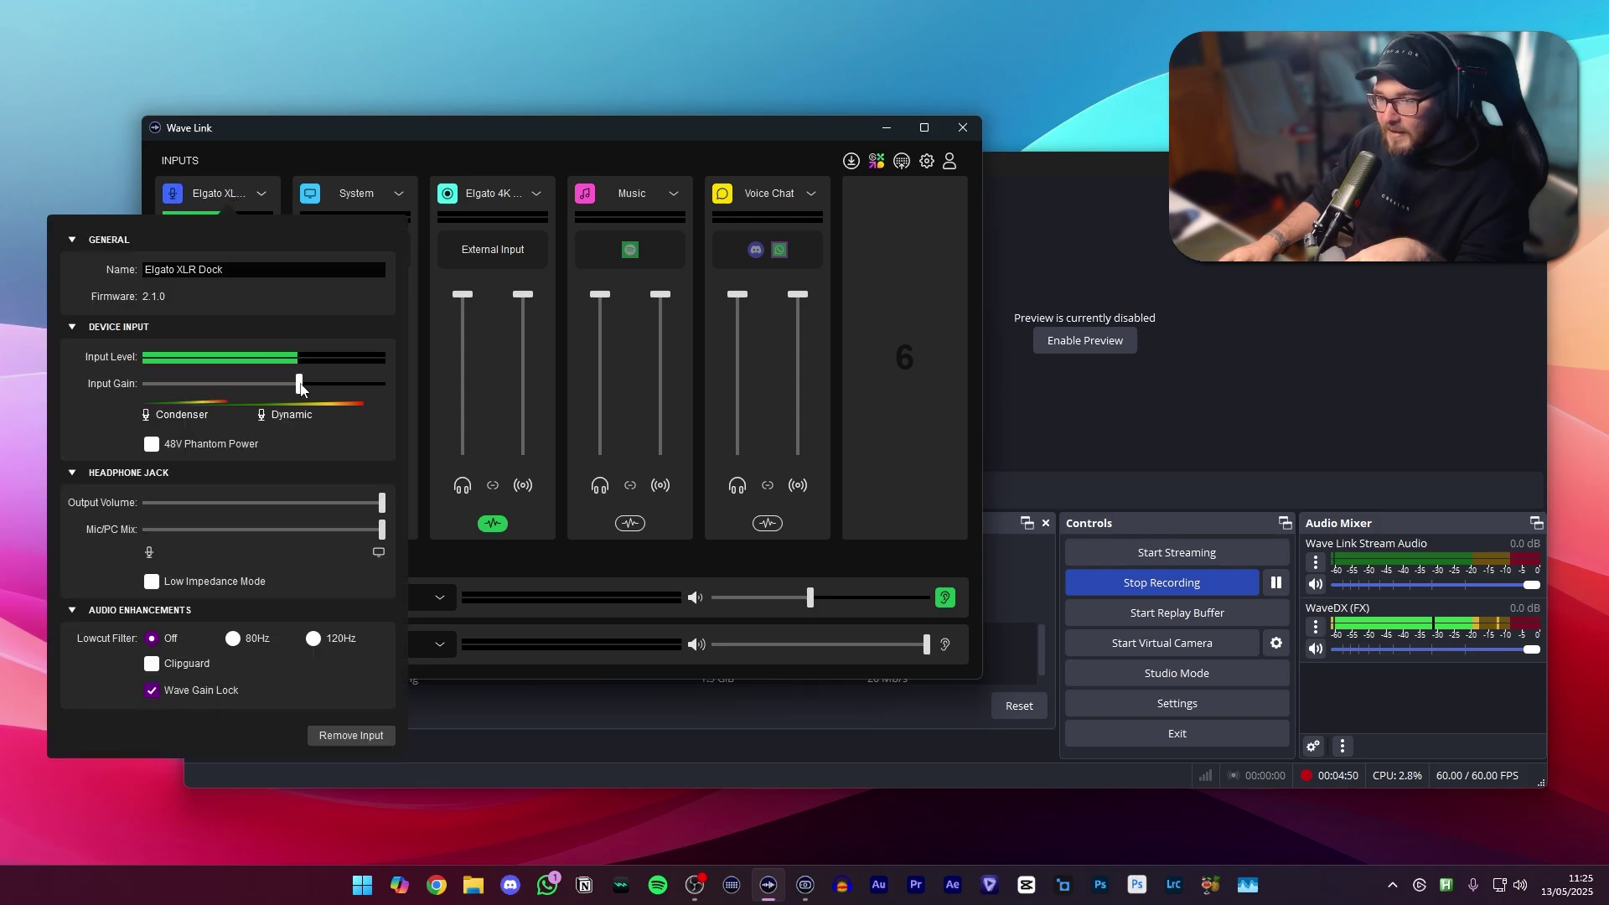
mouse_move(301, 387)
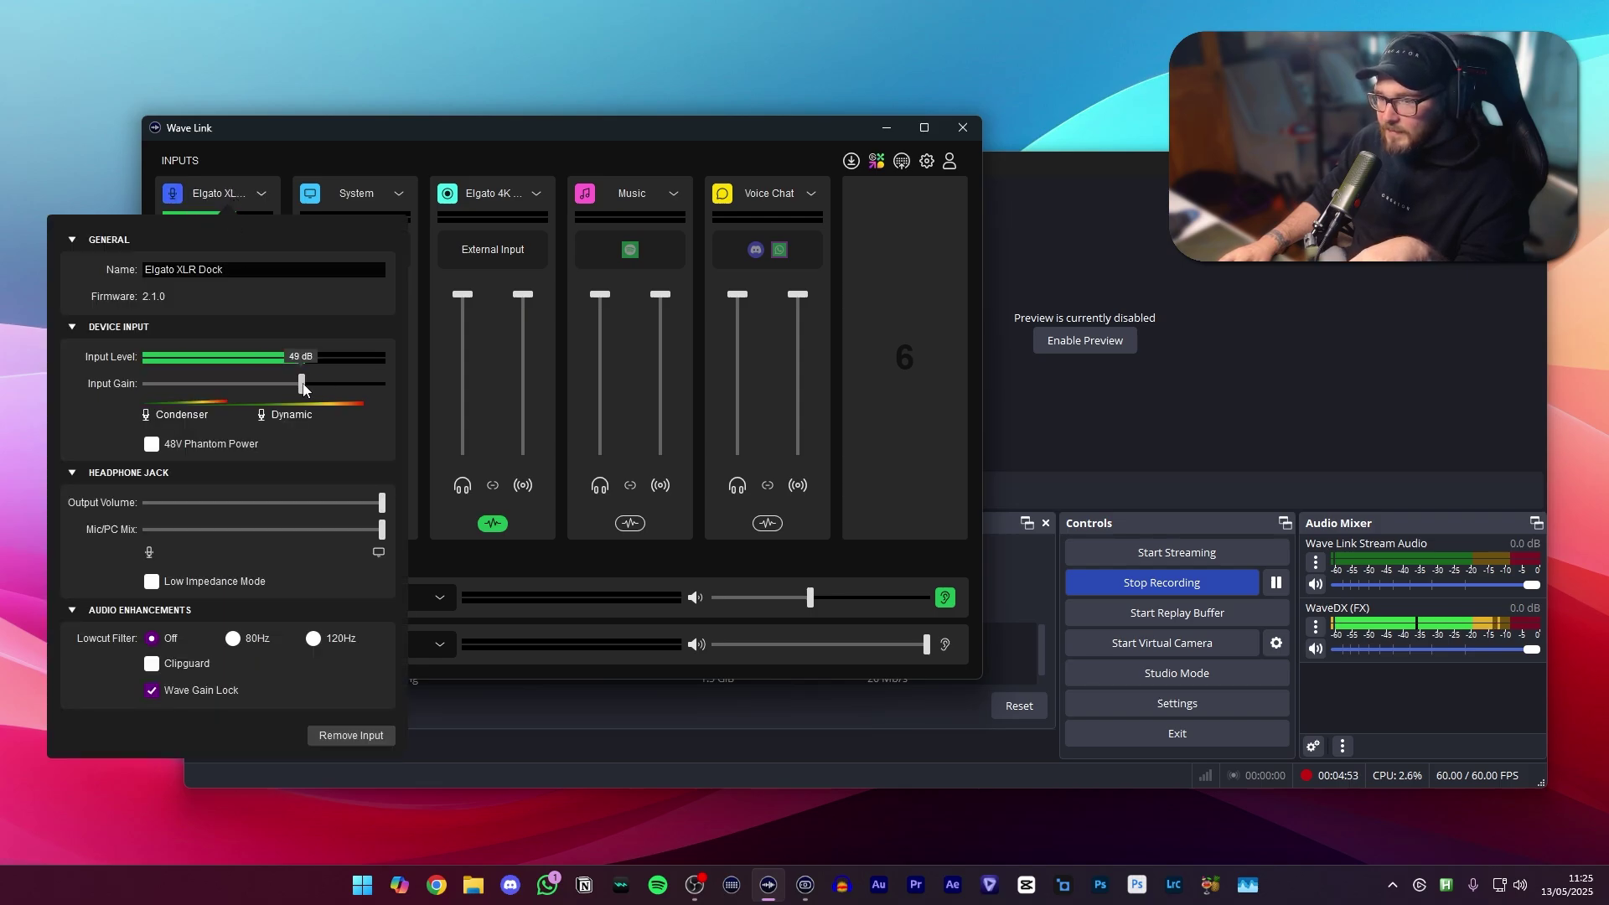
left_click_drag(306, 387, 311, 390)
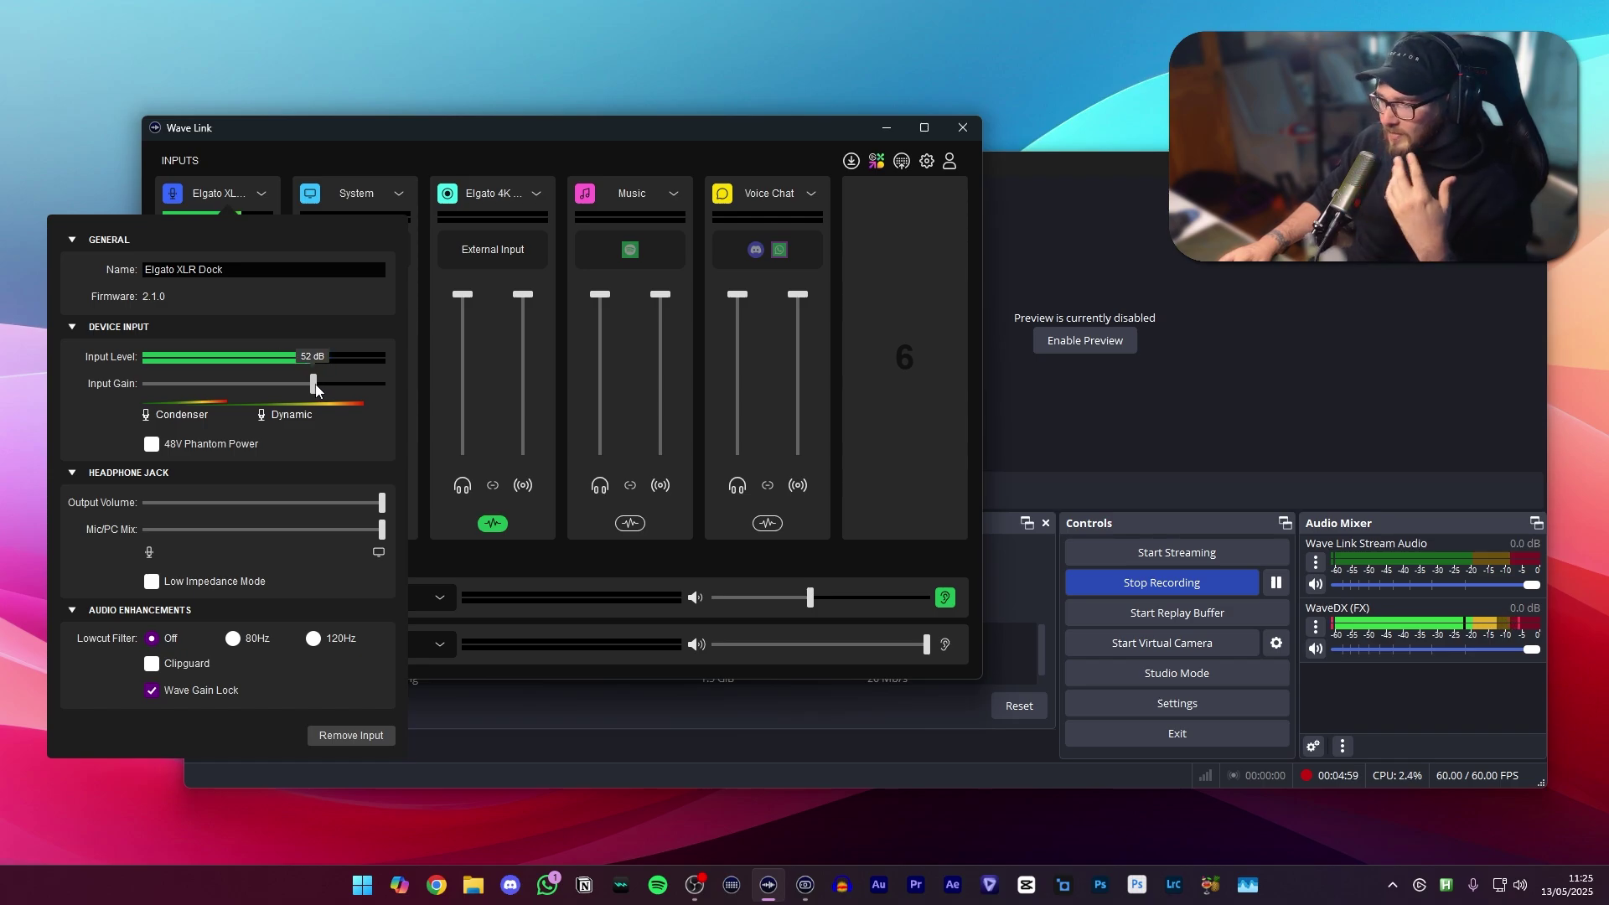
left_click_drag(315, 390, 296, 385)
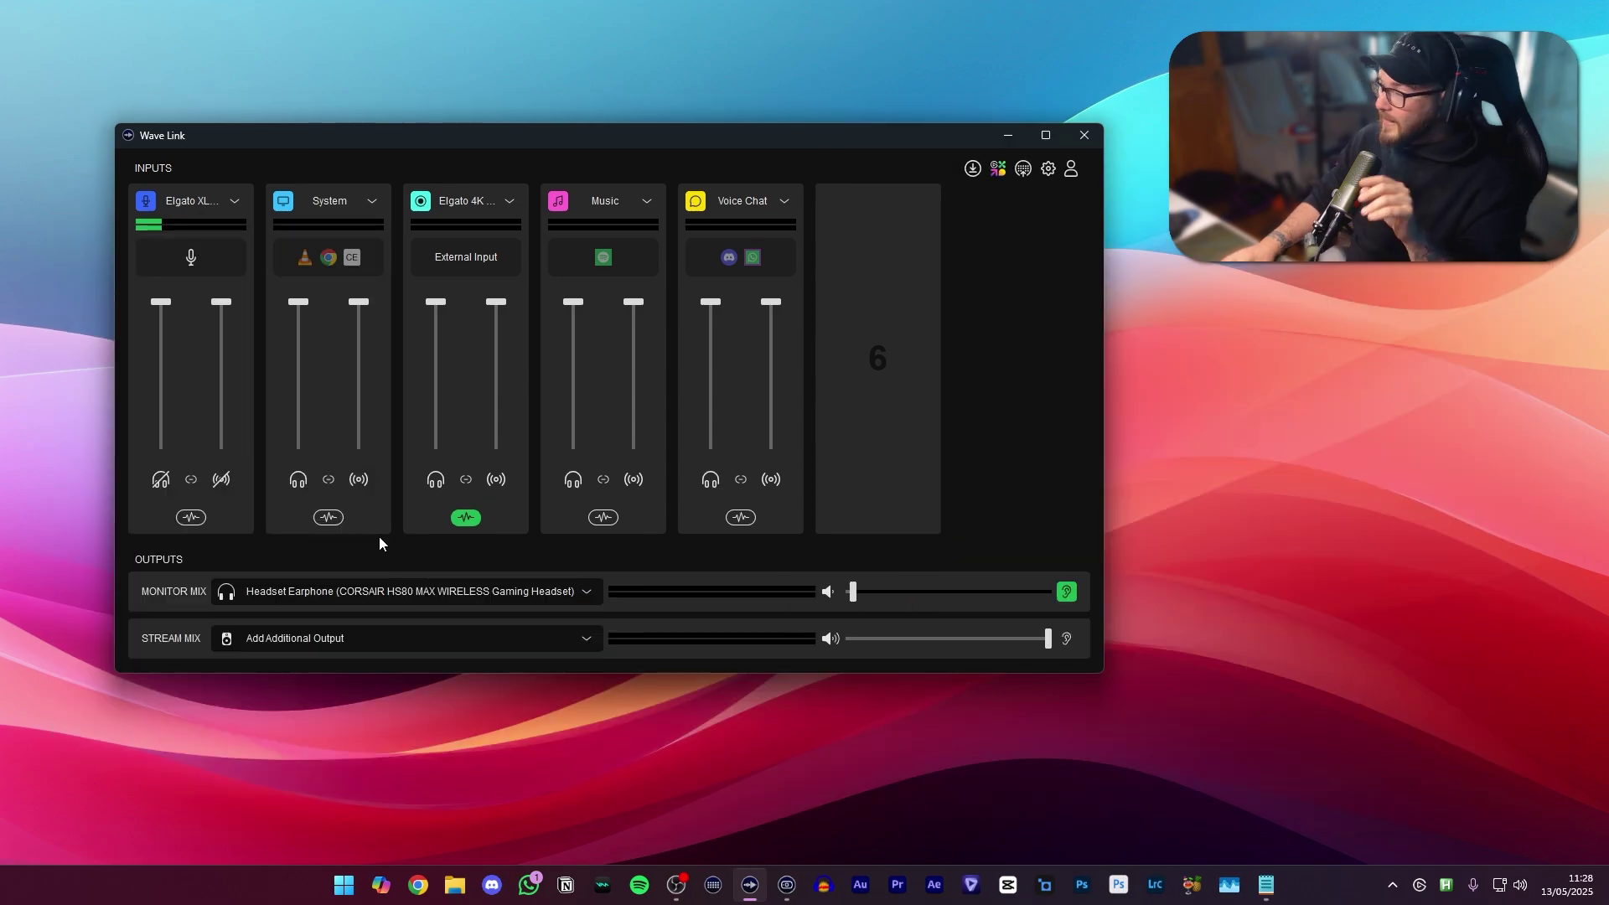
Switch on Voice Focus for the mic channel and delete the old test recording.
left_click(192, 517)
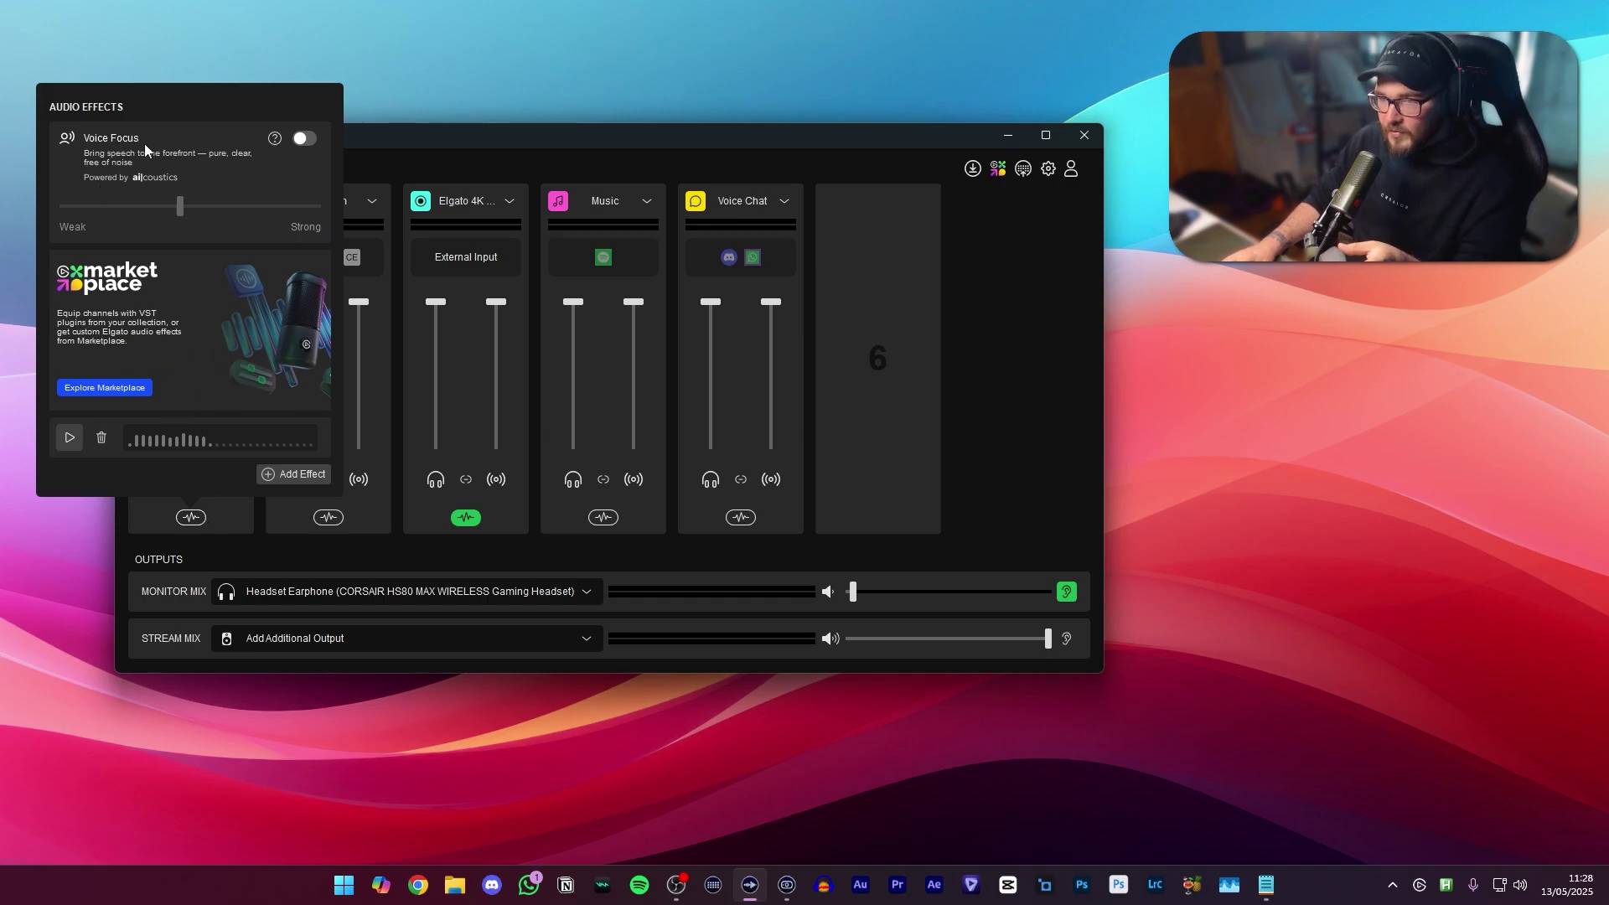
left_click(305, 139)
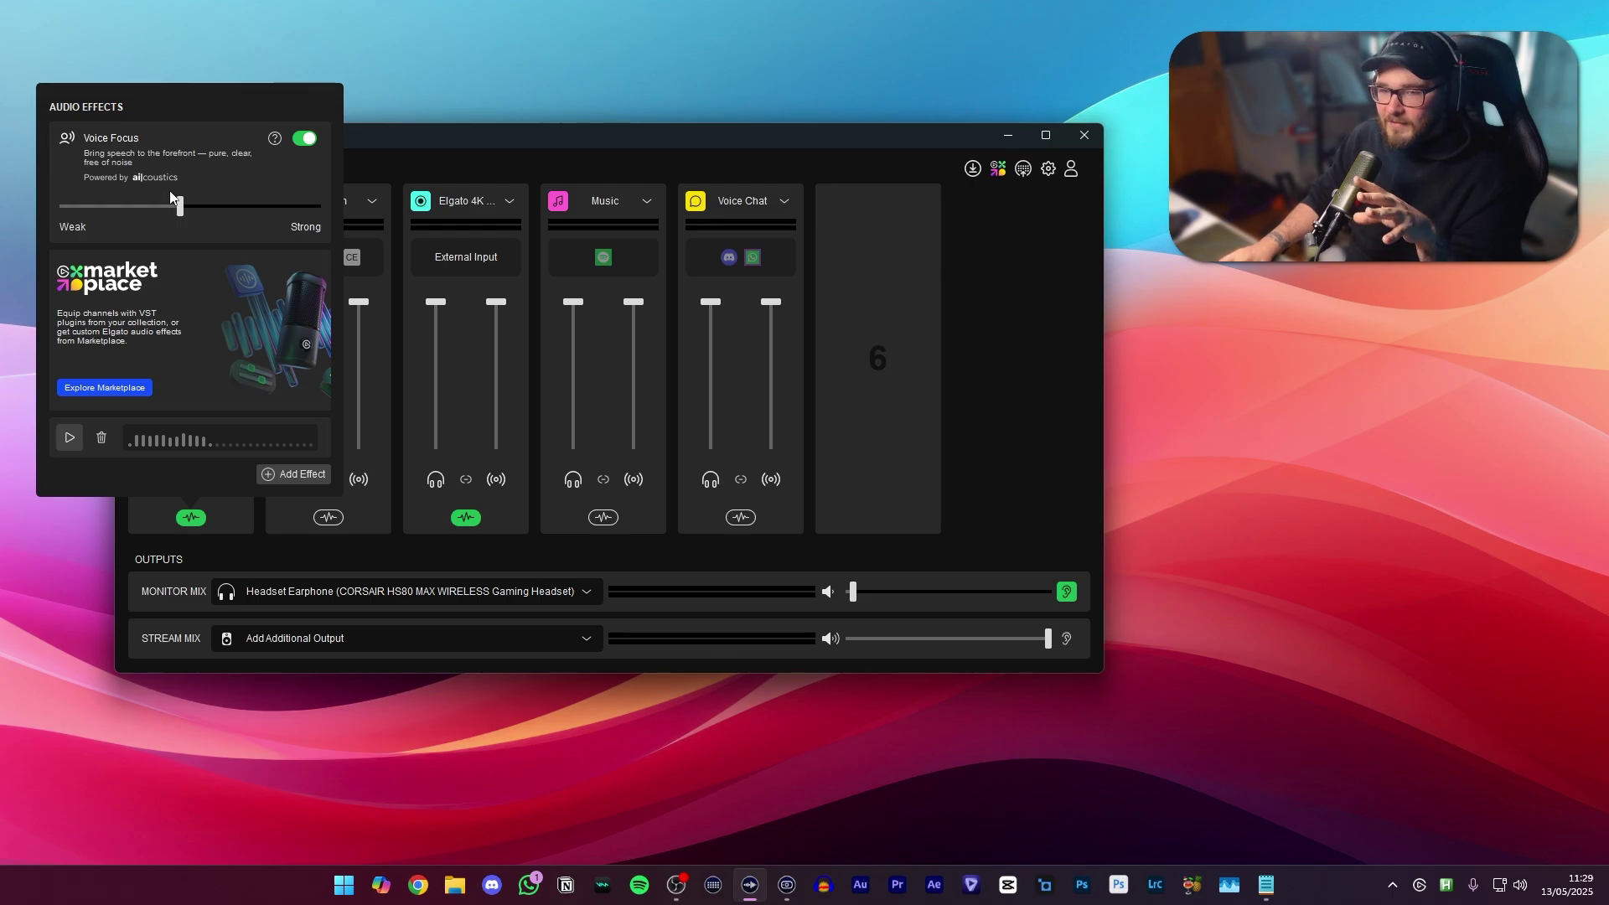
left_click(106, 432)
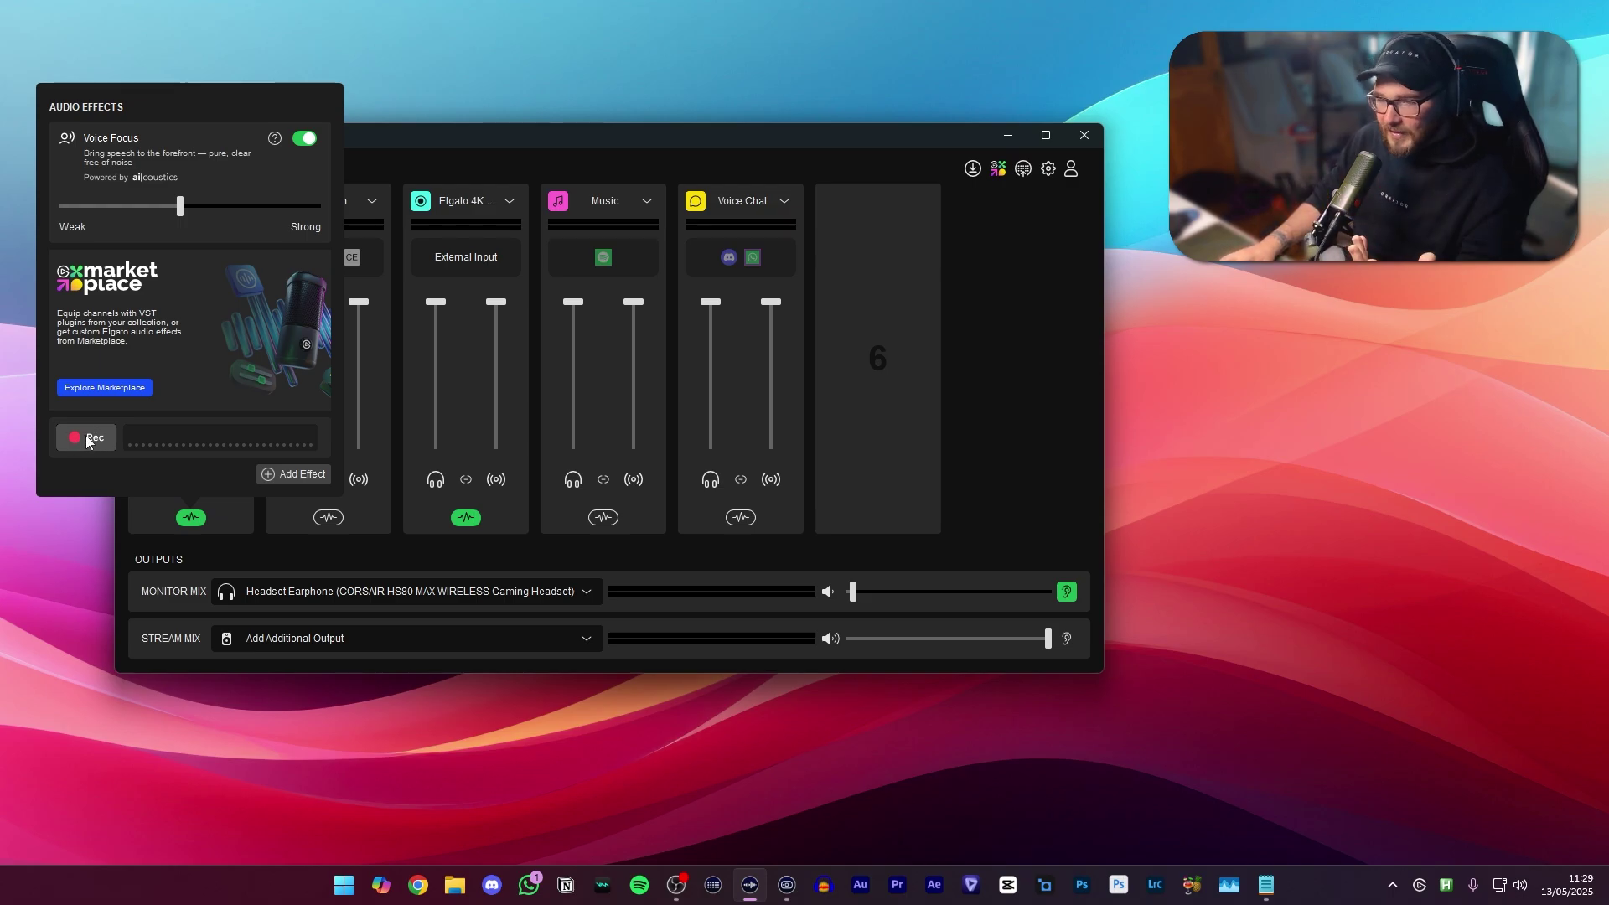
Record a new voice test sample, then nudge the Voice Focus strength slightly toward Strong.
left_click(88, 441)
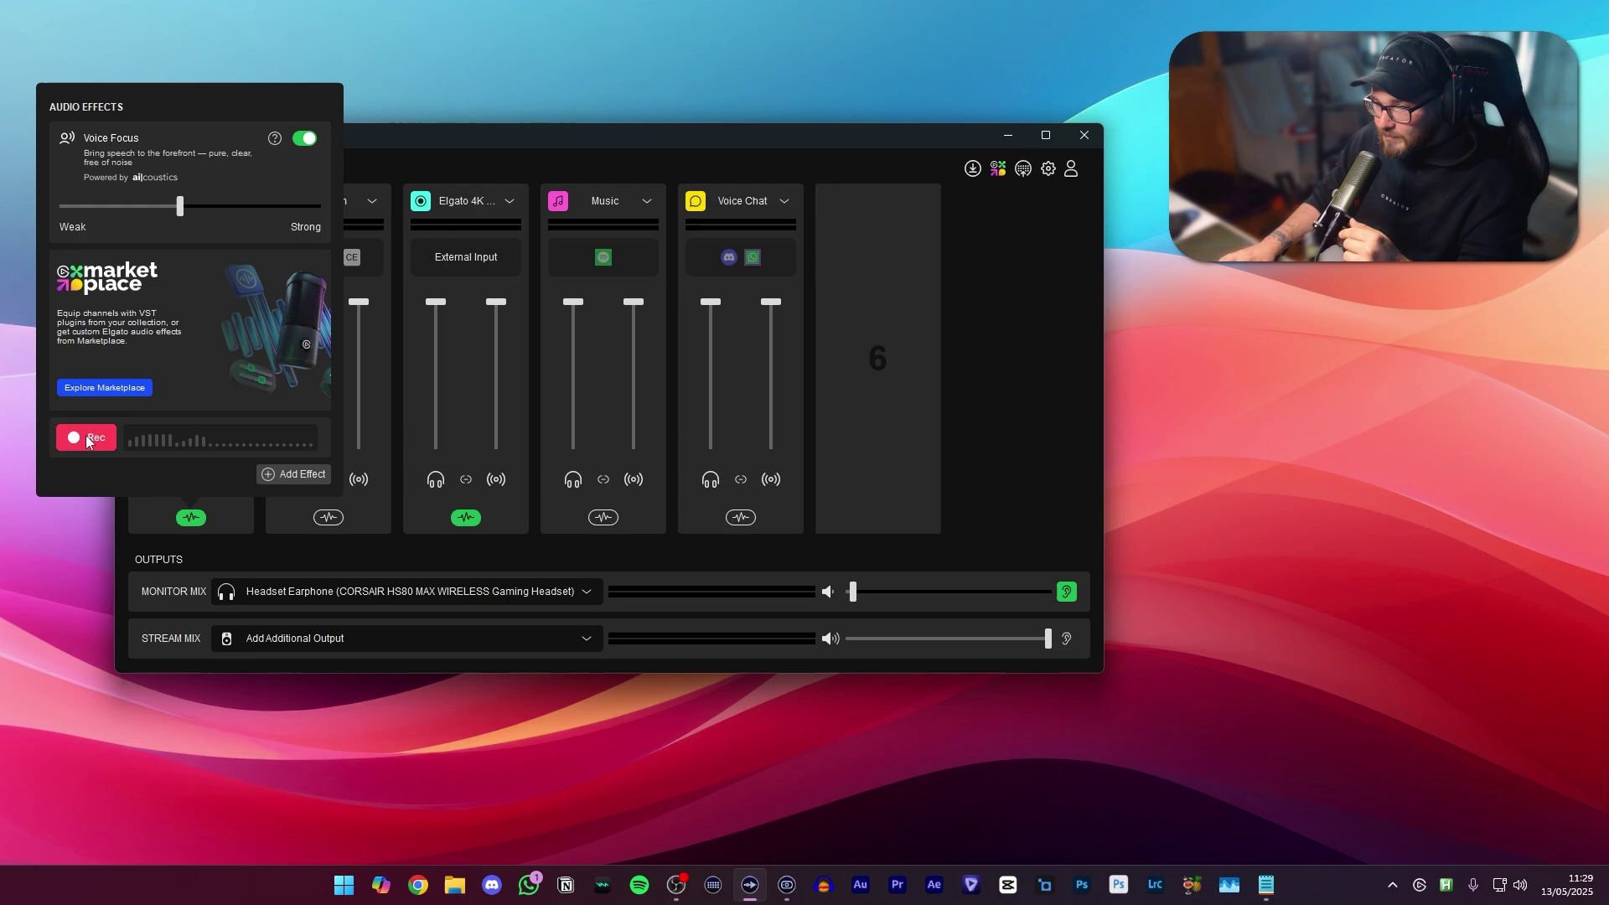
left_click(87, 441)
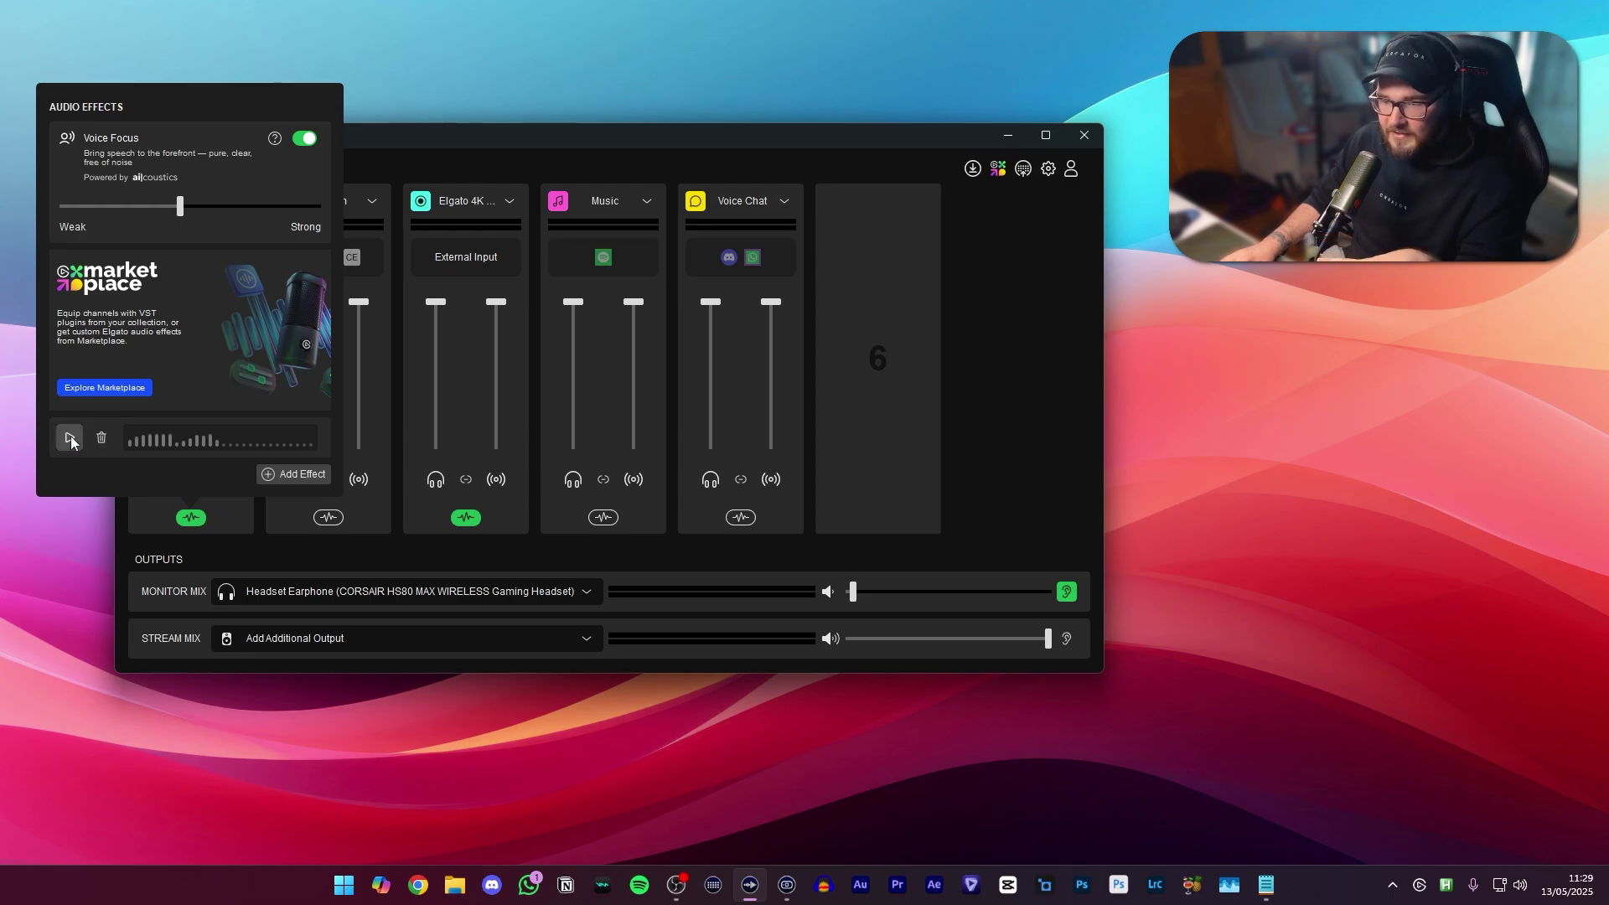
left_click(216, 547)
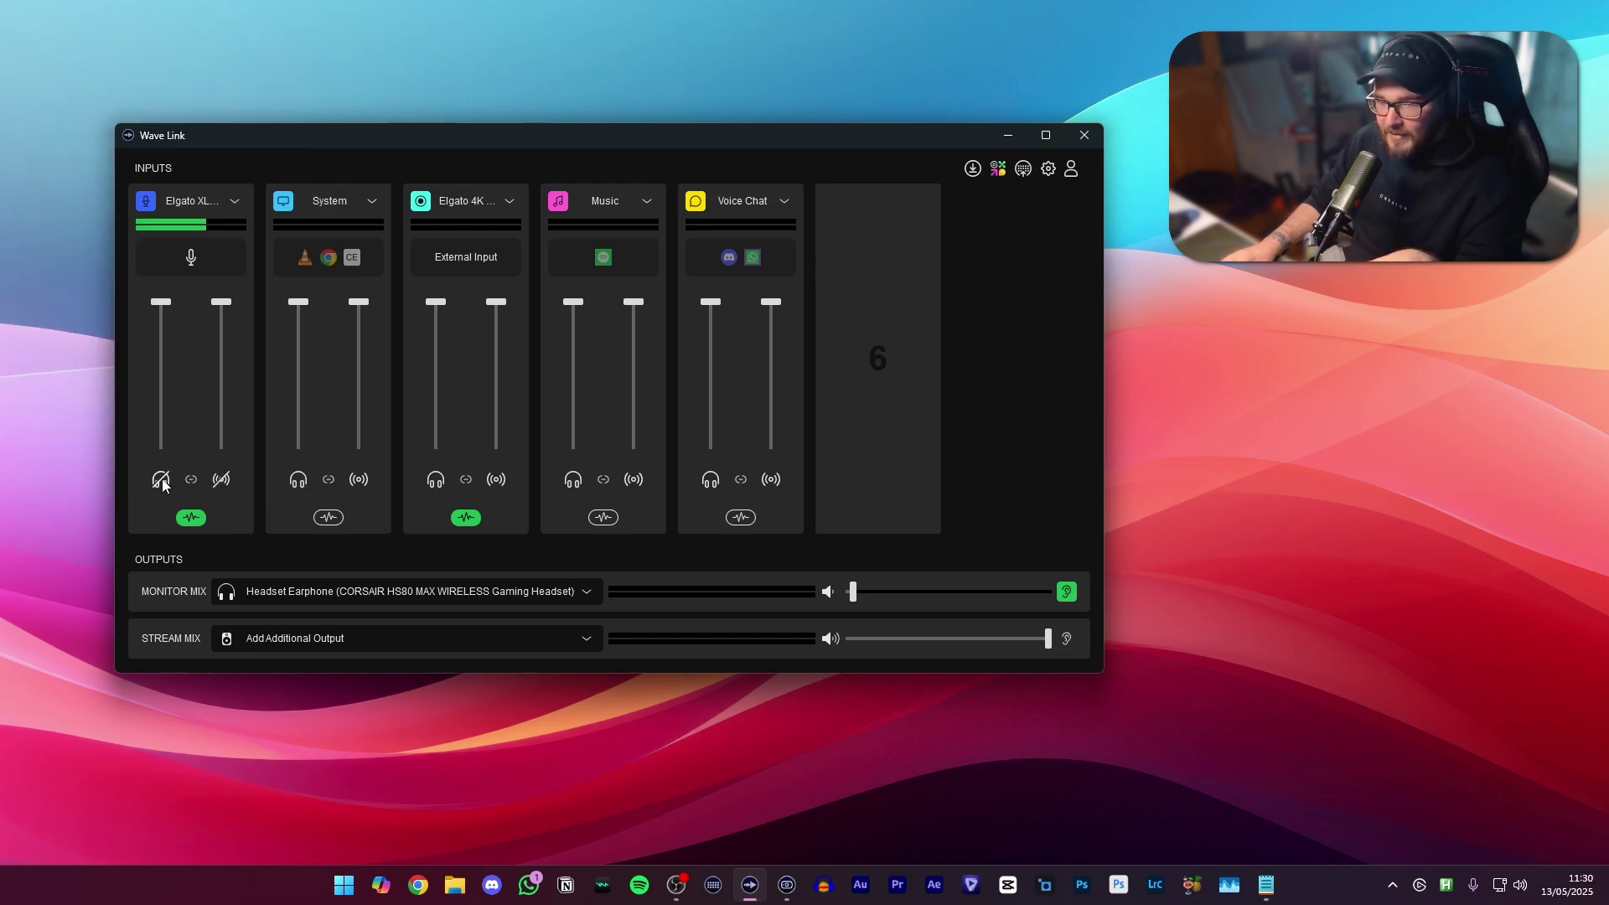
left_click(191, 518)
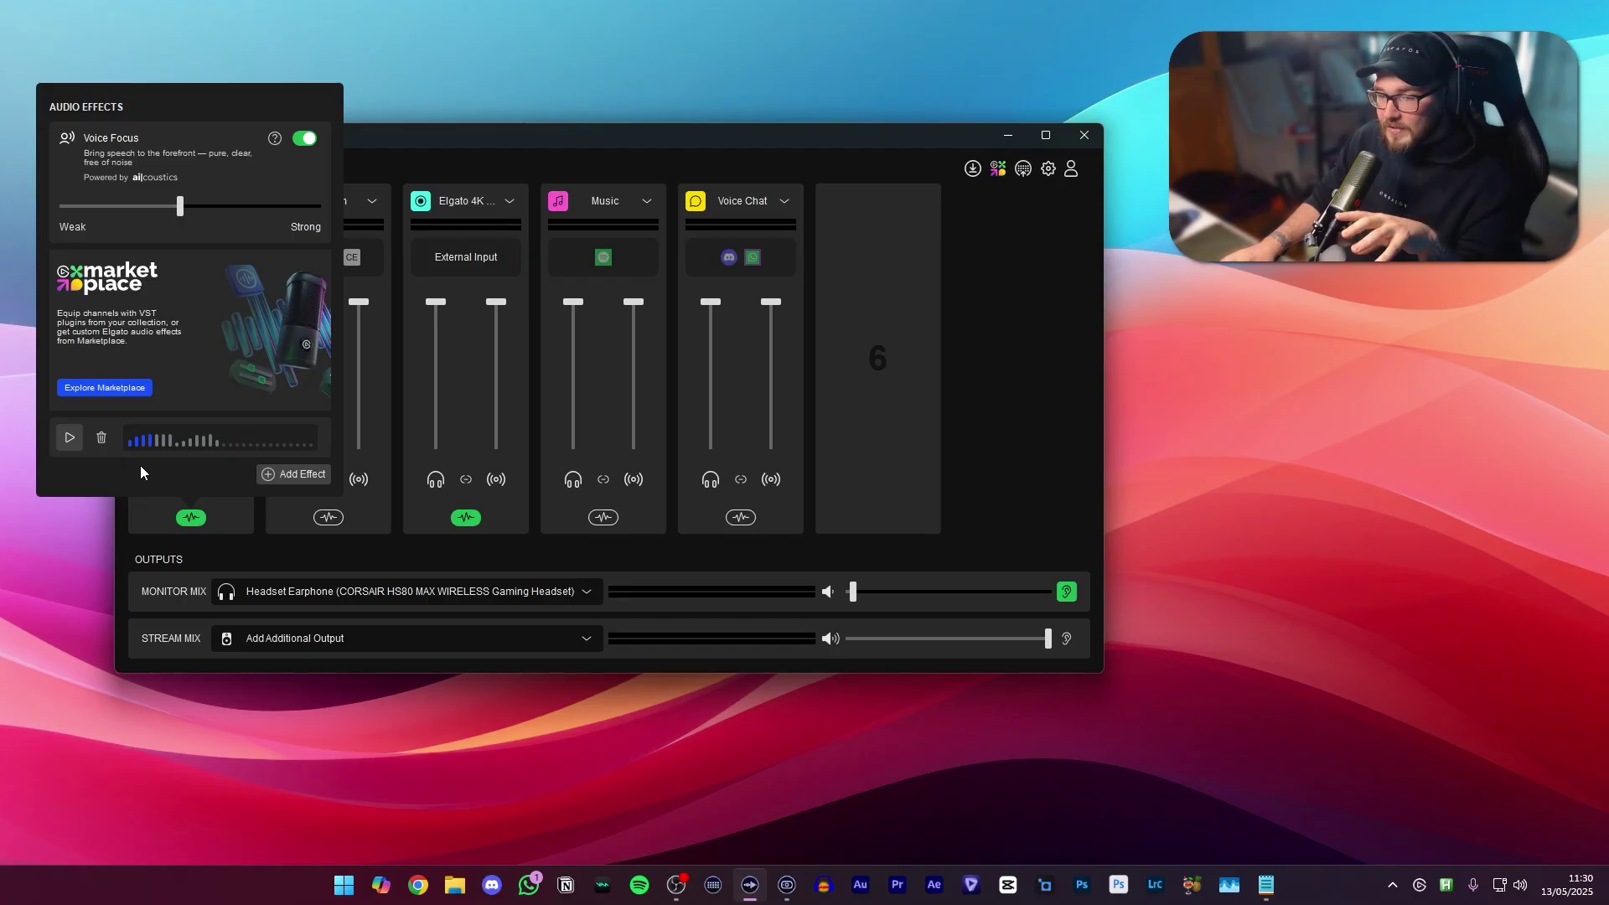
left_click_drag(180, 206, 238, 209)
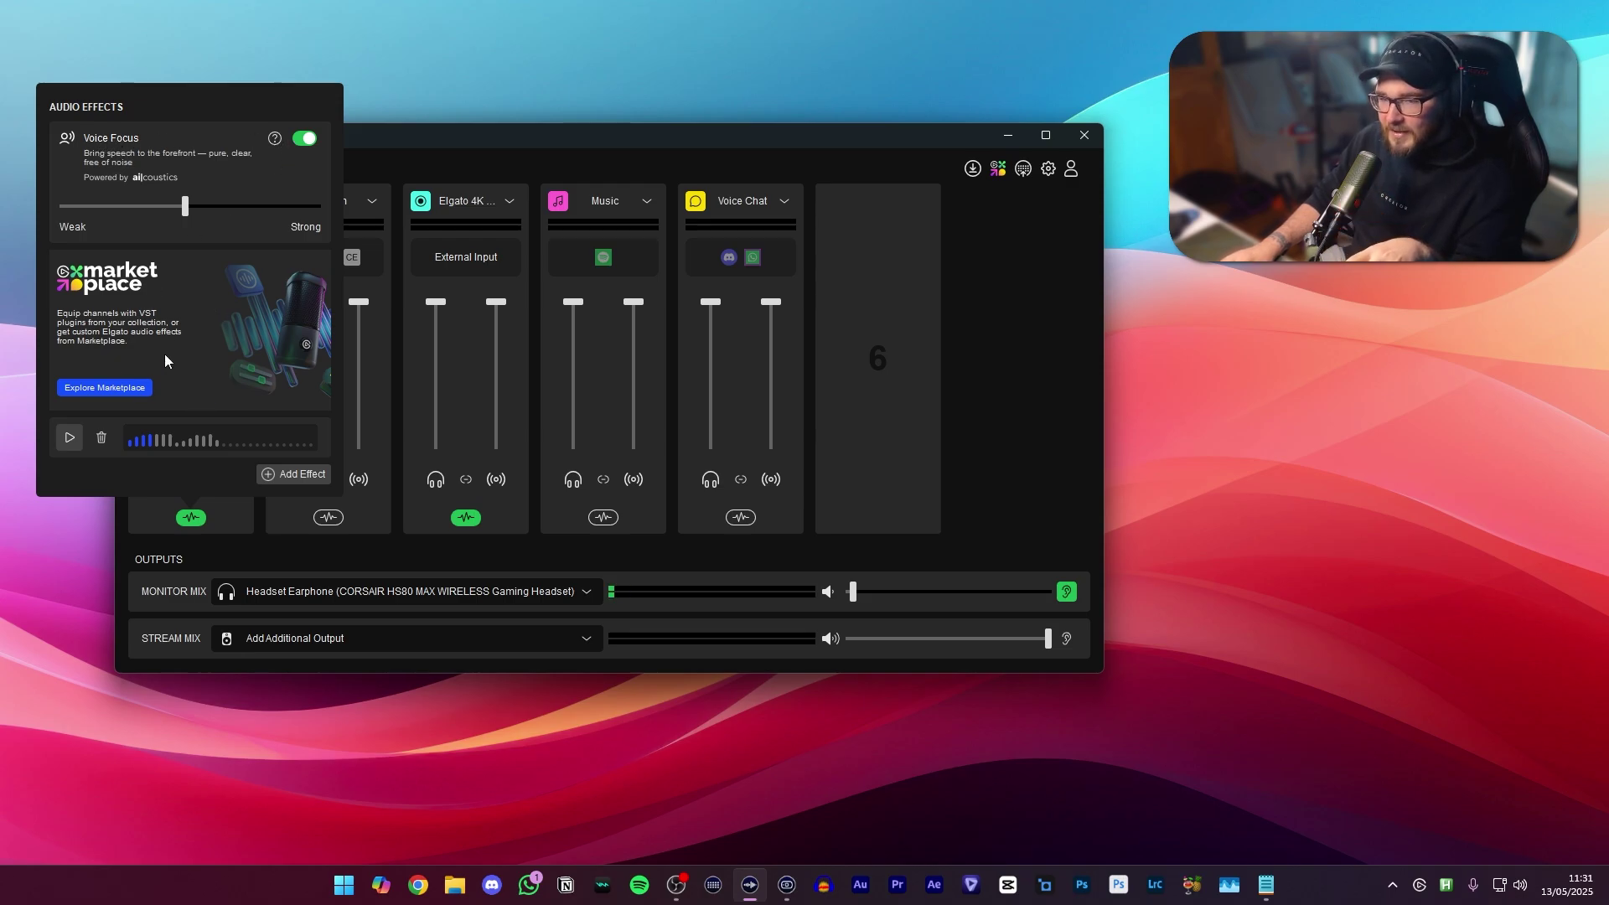
Turn off Voice Focus and browse the Elgato Marketplace's free audio effects like Noise Removal and Equalizer.
left_click(305, 139)
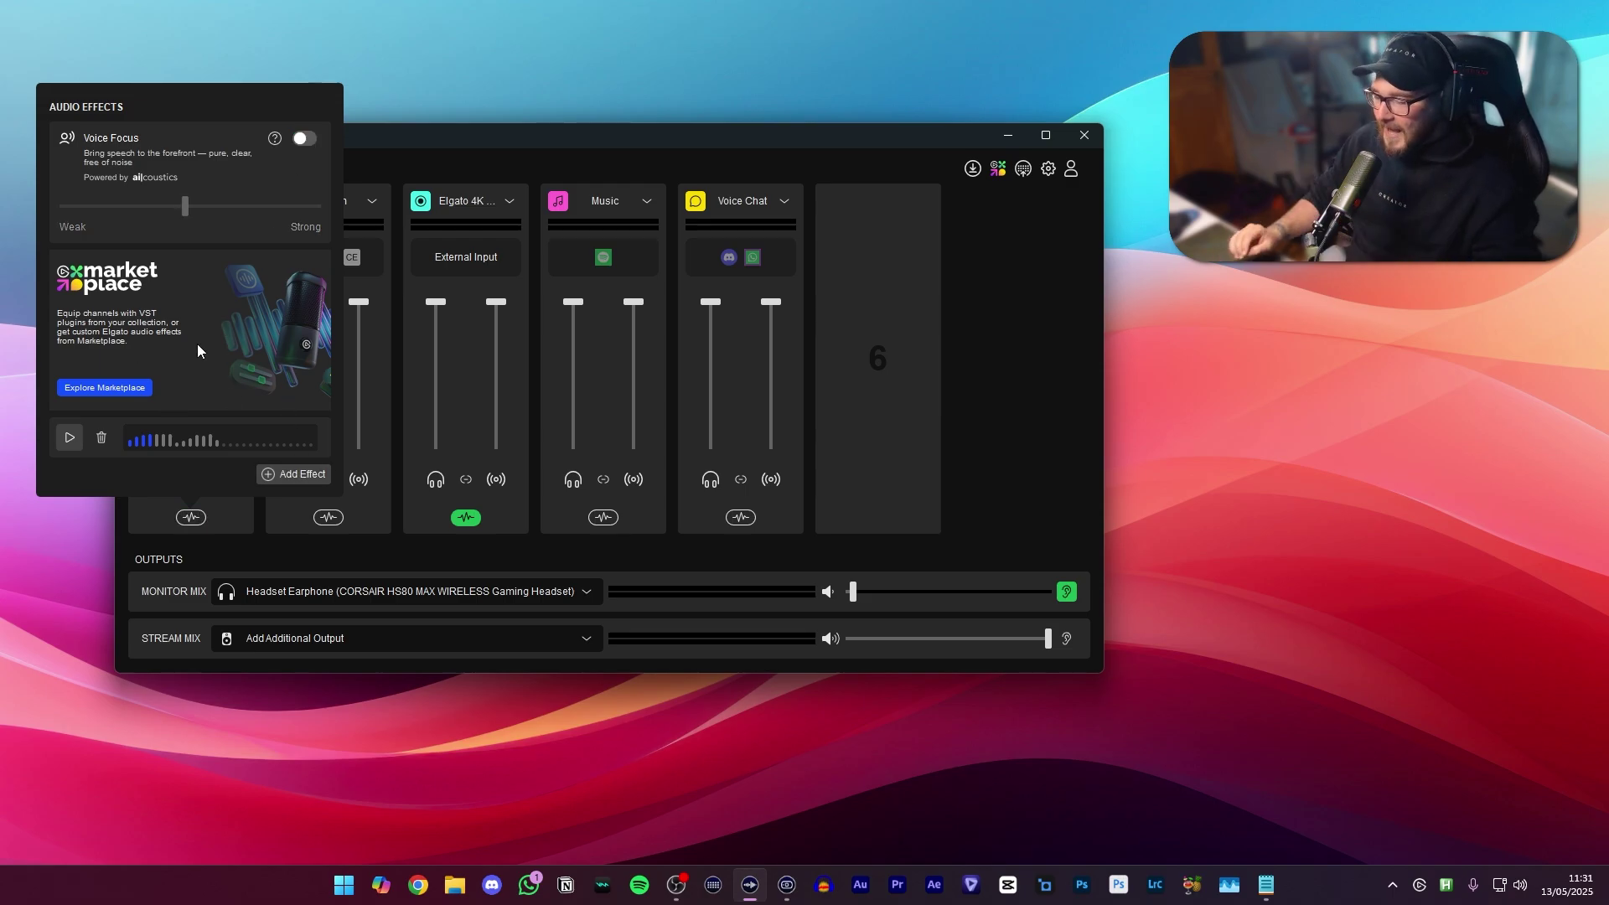
left_click(290, 472)
mouse_move(349, 635)
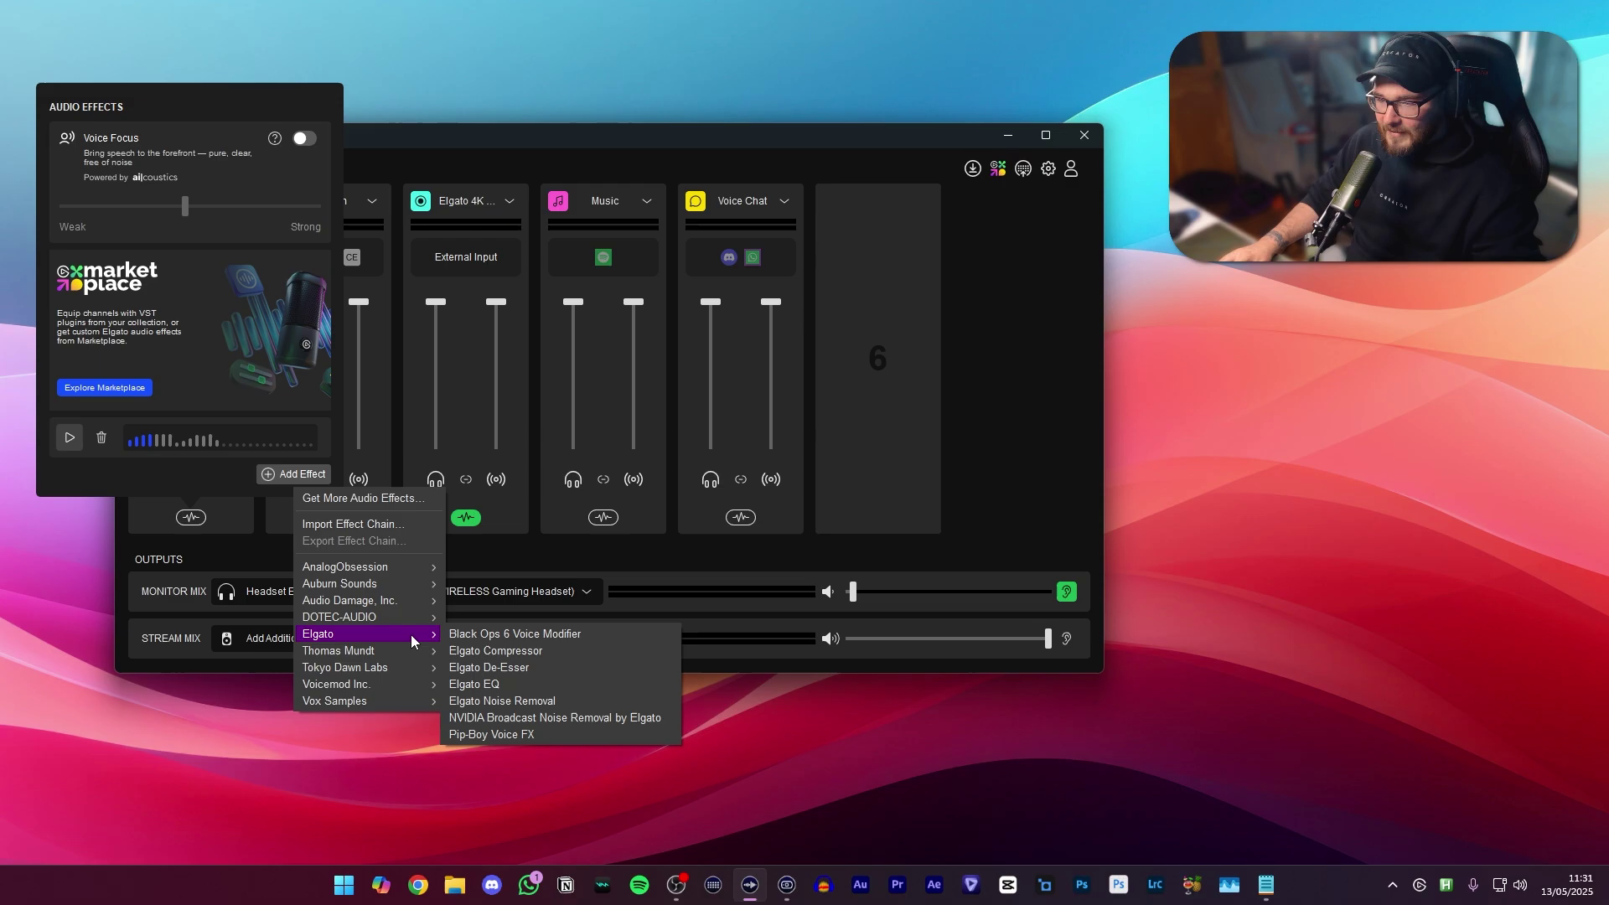
left_click(188, 406)
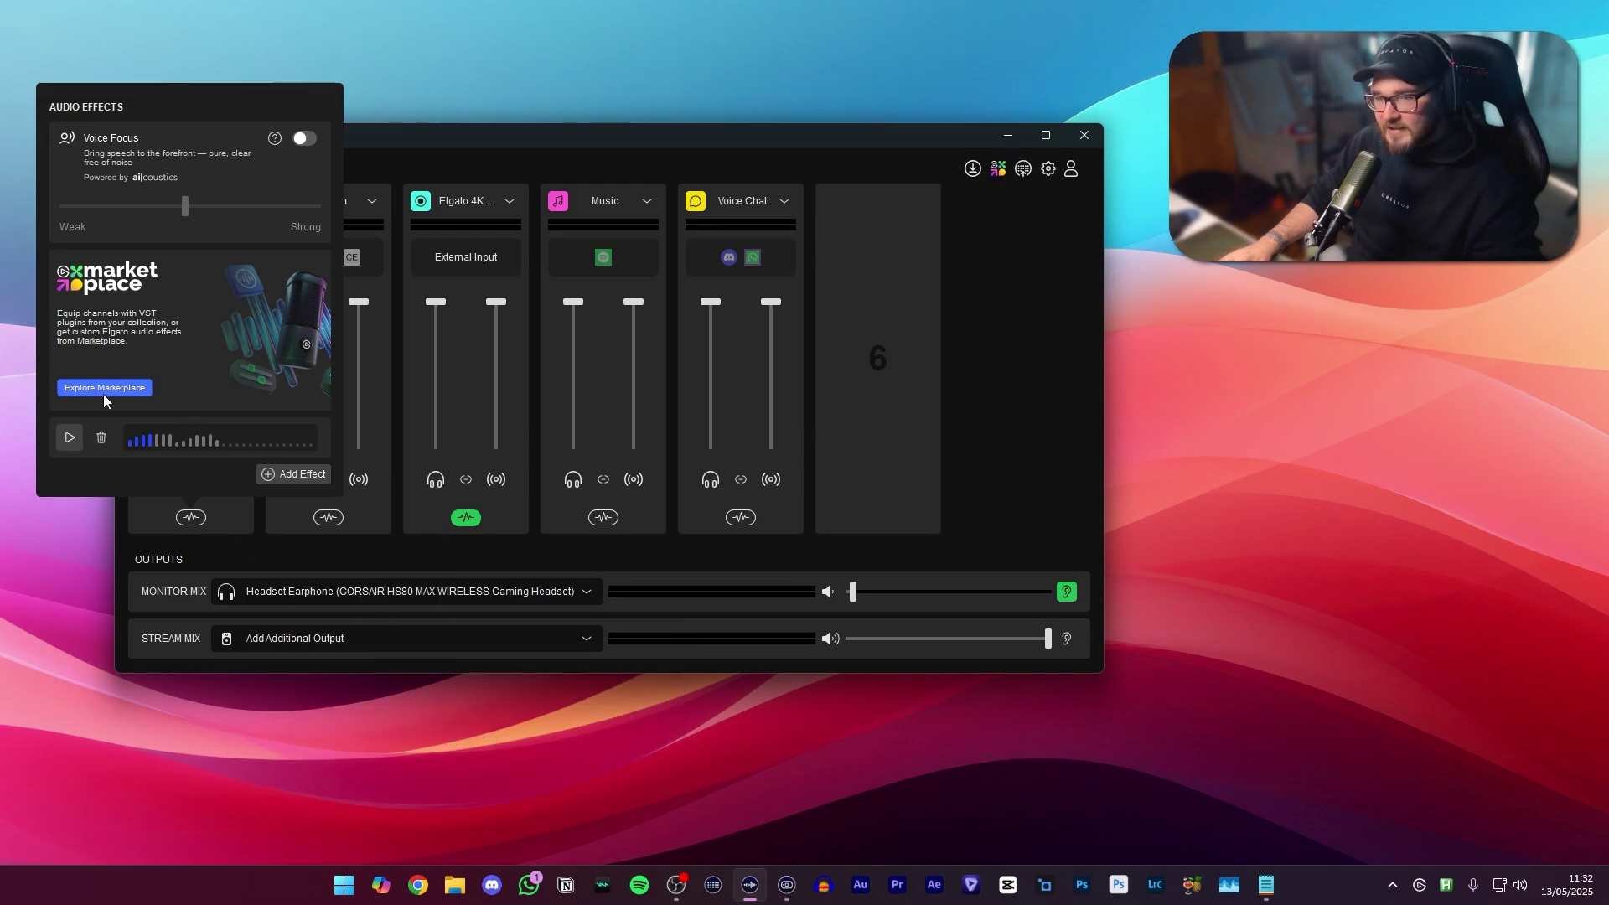
left_click(102, 391)
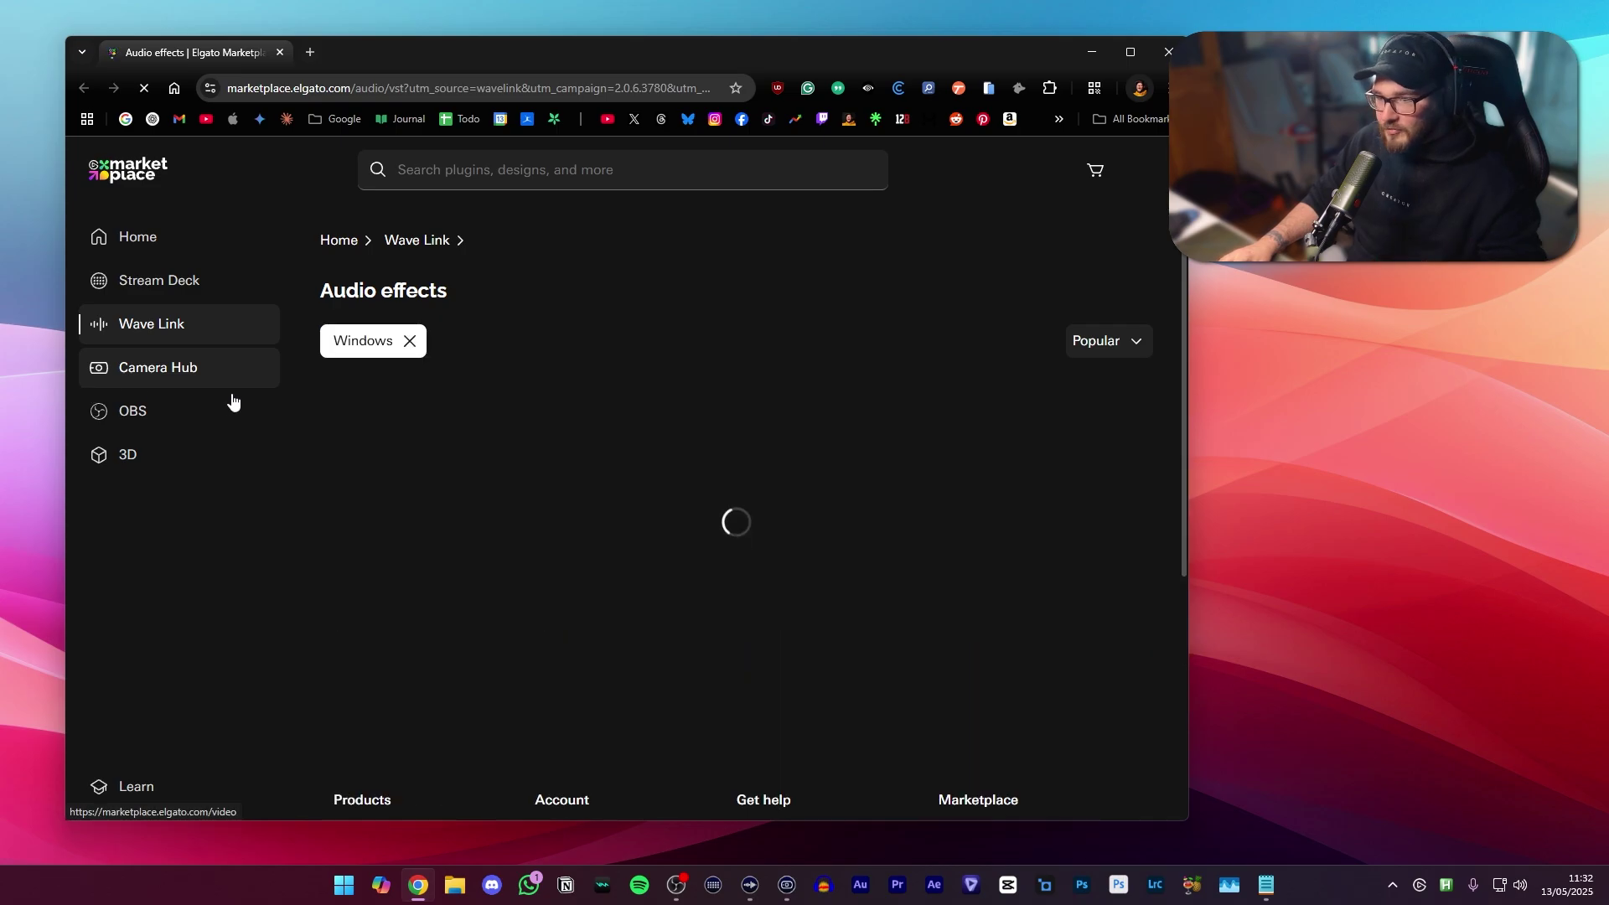
scroll(457, 299, "down", 2)
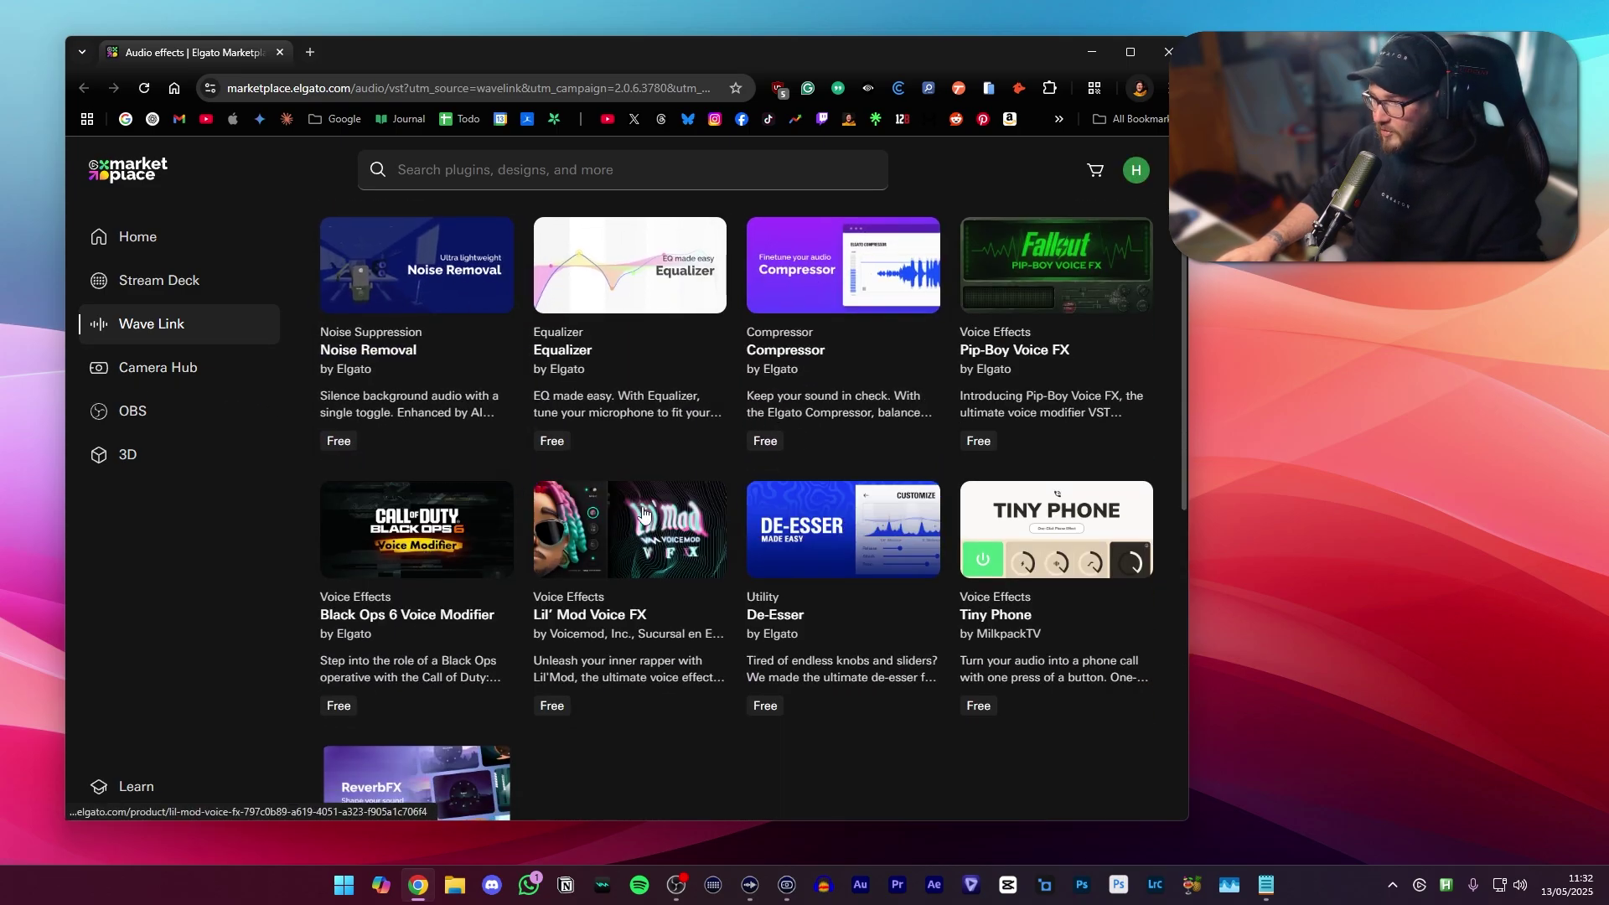
Add the Elgato Compressor to the mic, calibrate its threshold to your voice, and view Advanced Settings.
key("alt+Tab")
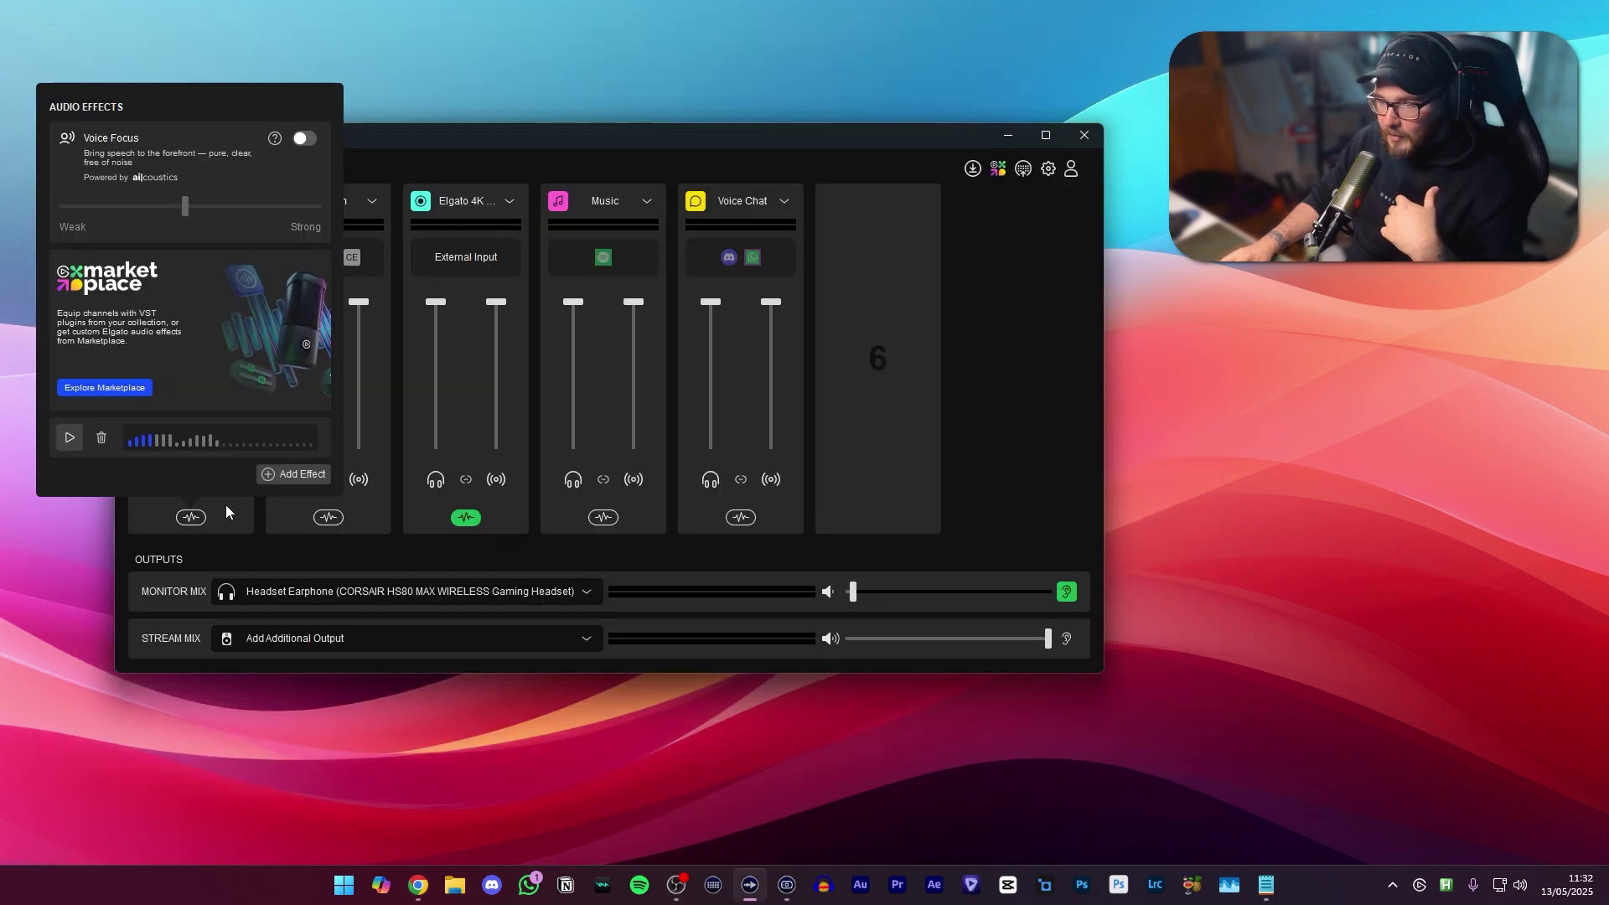
left_click(278, 476)
mouse_move(342, 633)
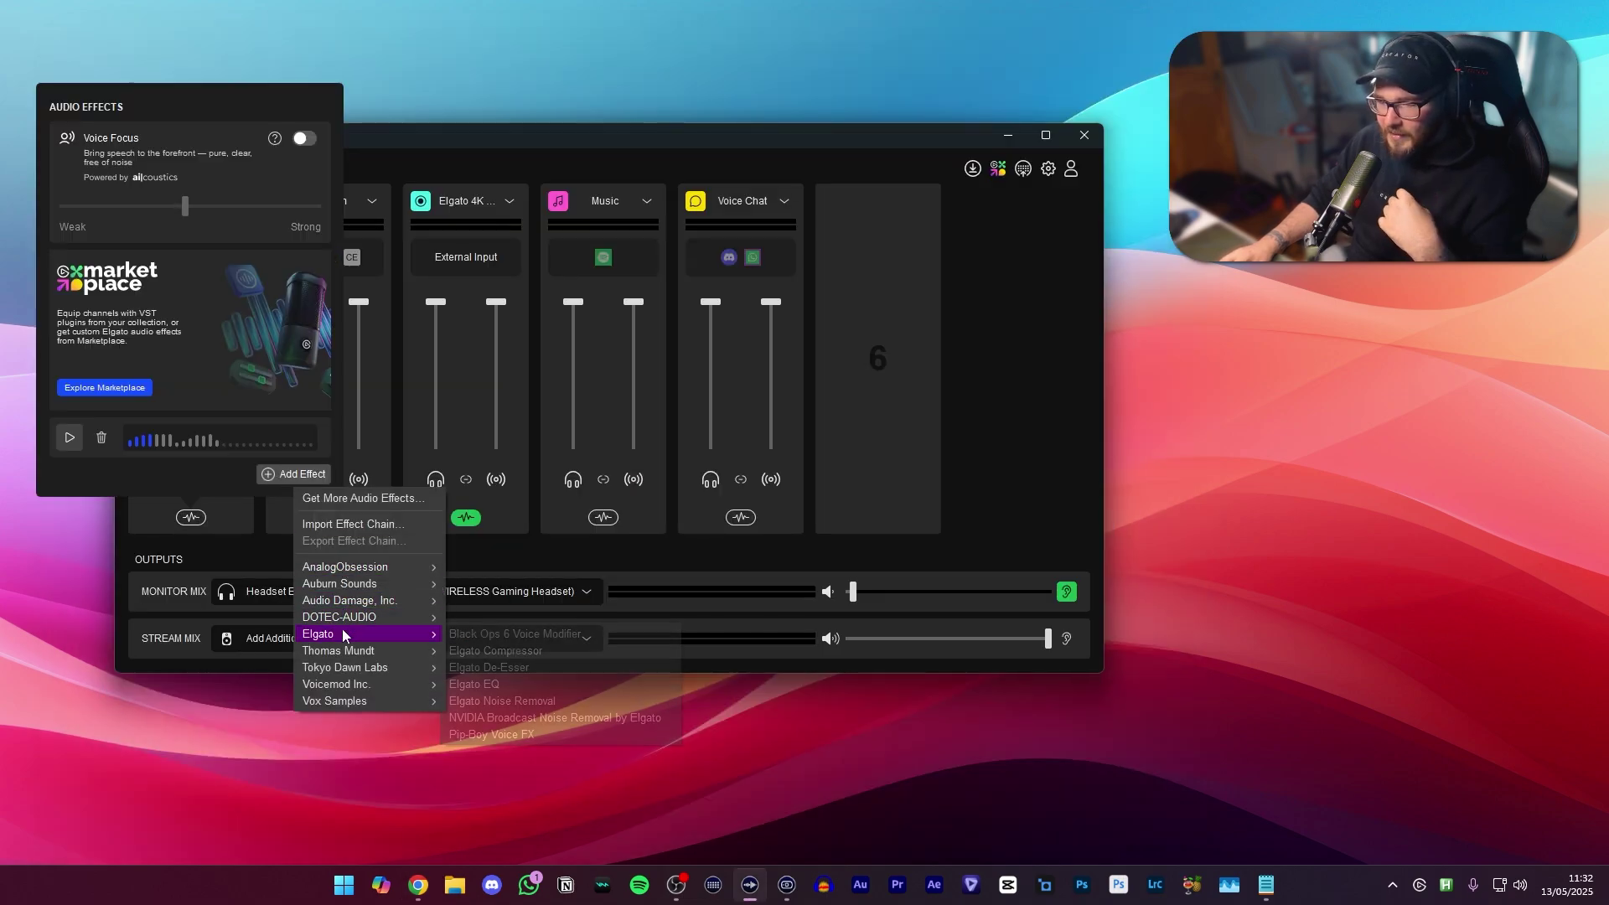
left_click(493, 650)
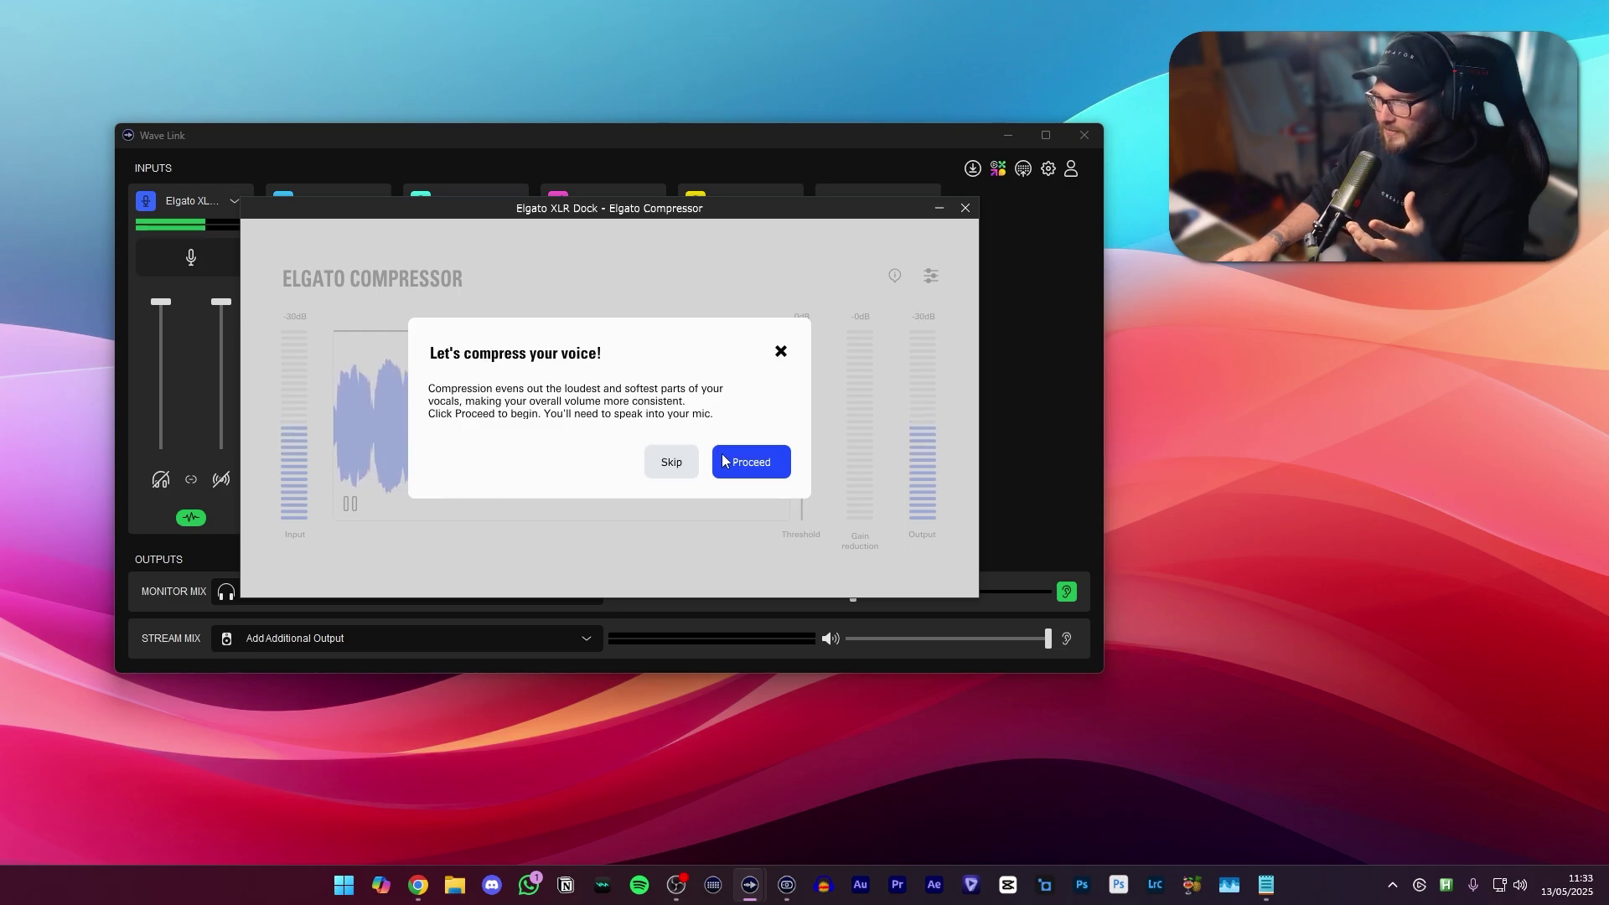
left_click(751, 463)
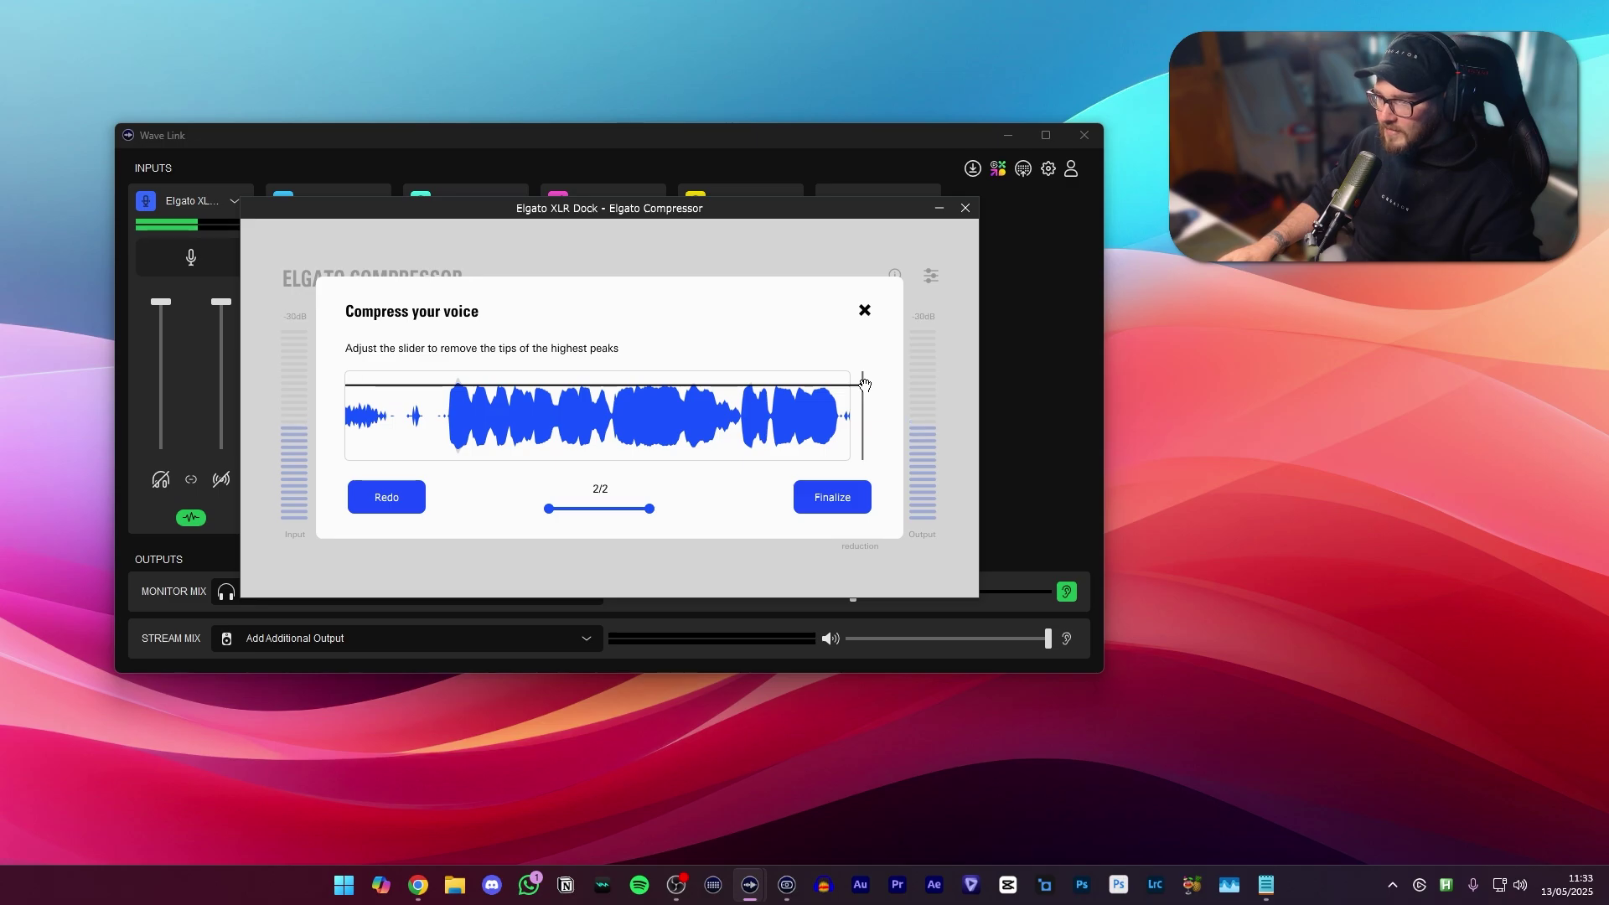
left_click(856, 500)
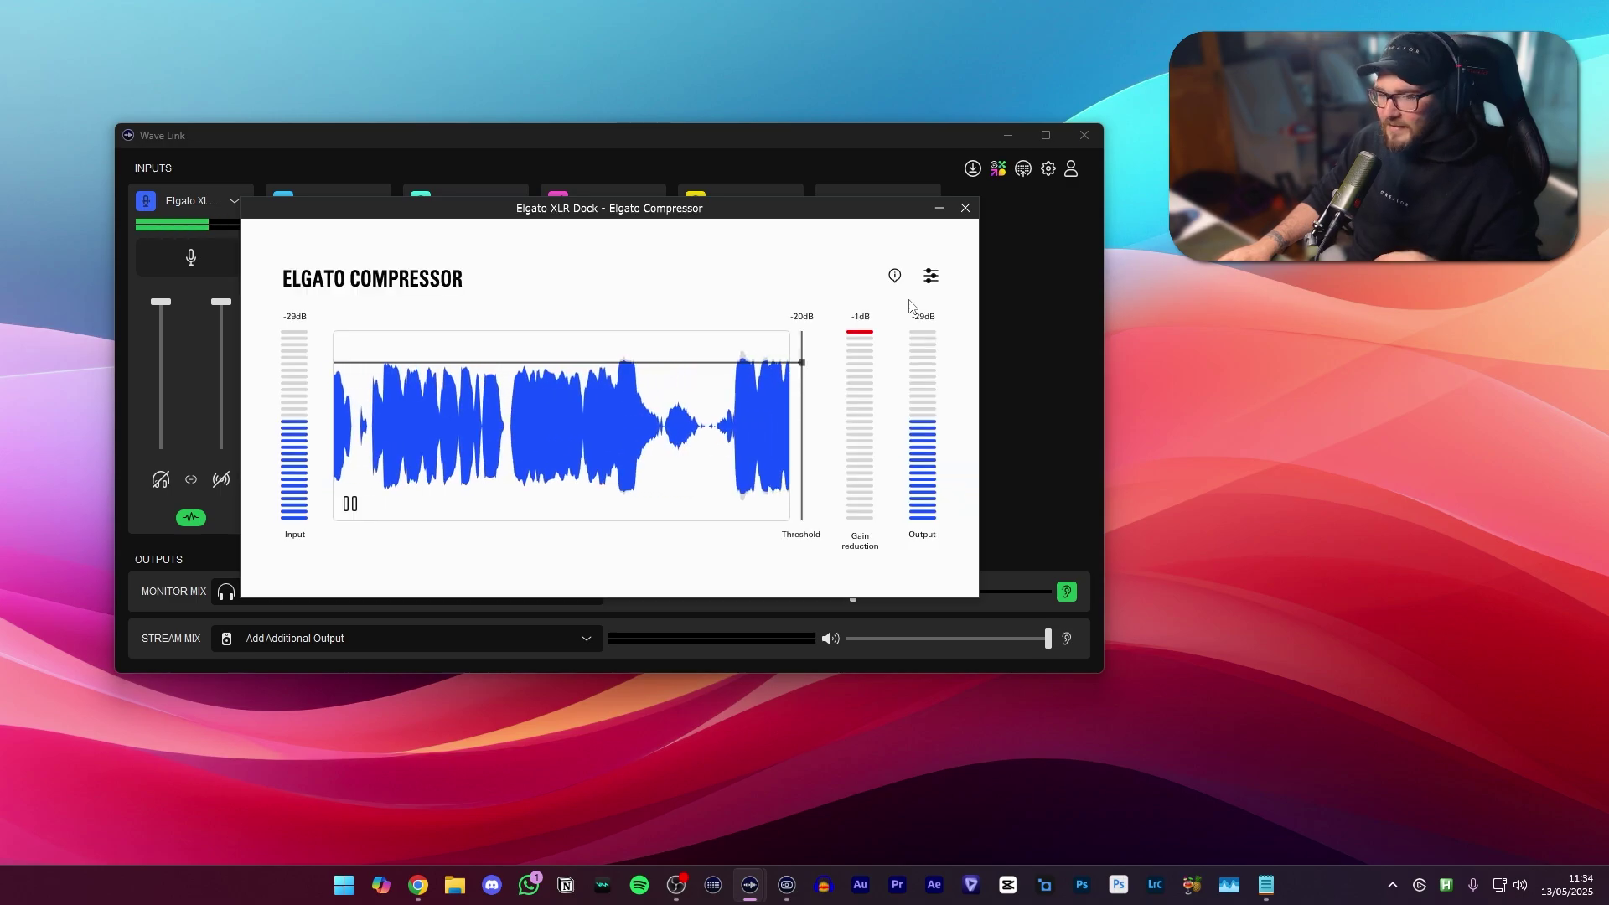
left_click(930, 275)
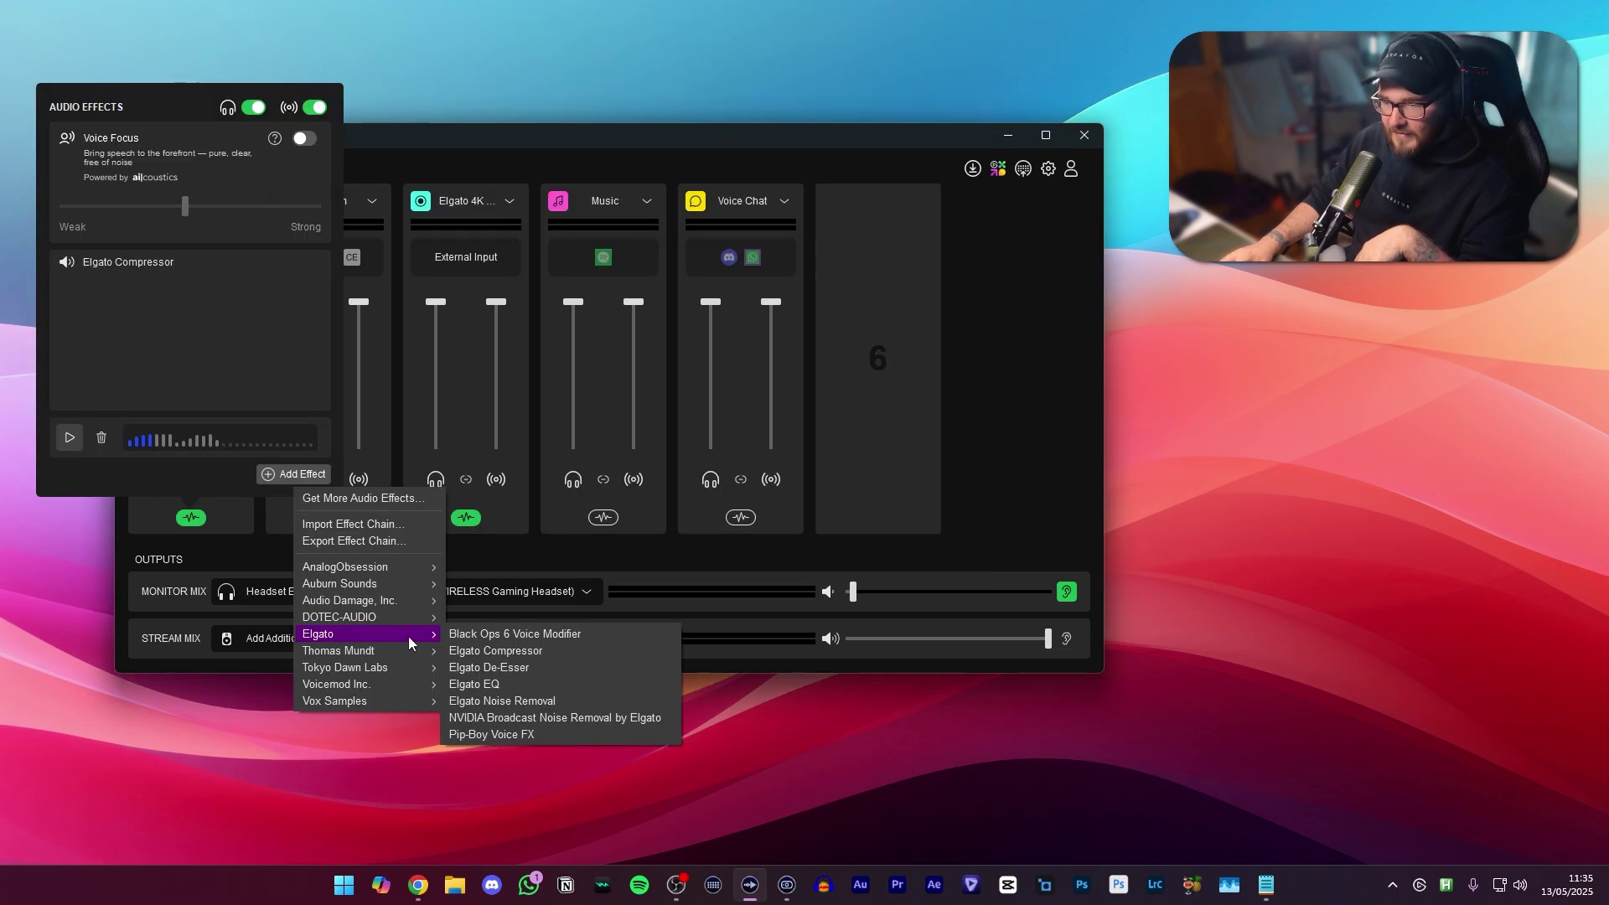
Add Elgato EQ with the Dynamic Mic preset and lower its 4243 Hz band to +1.7 dB.
left_click(482, 685)
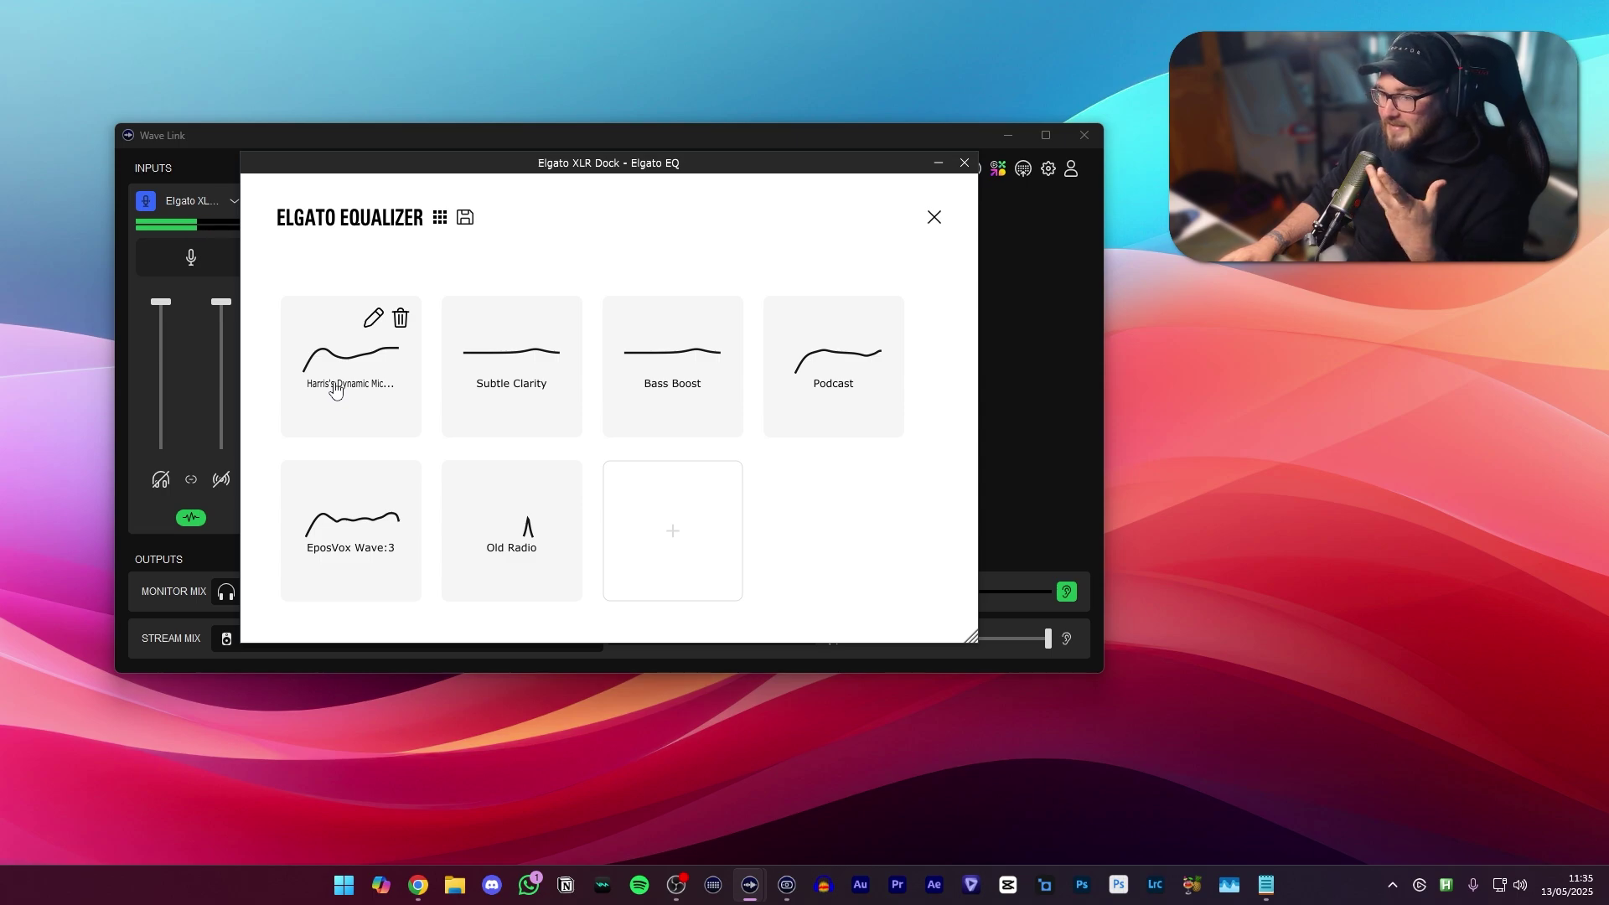
left_click(335, 389)
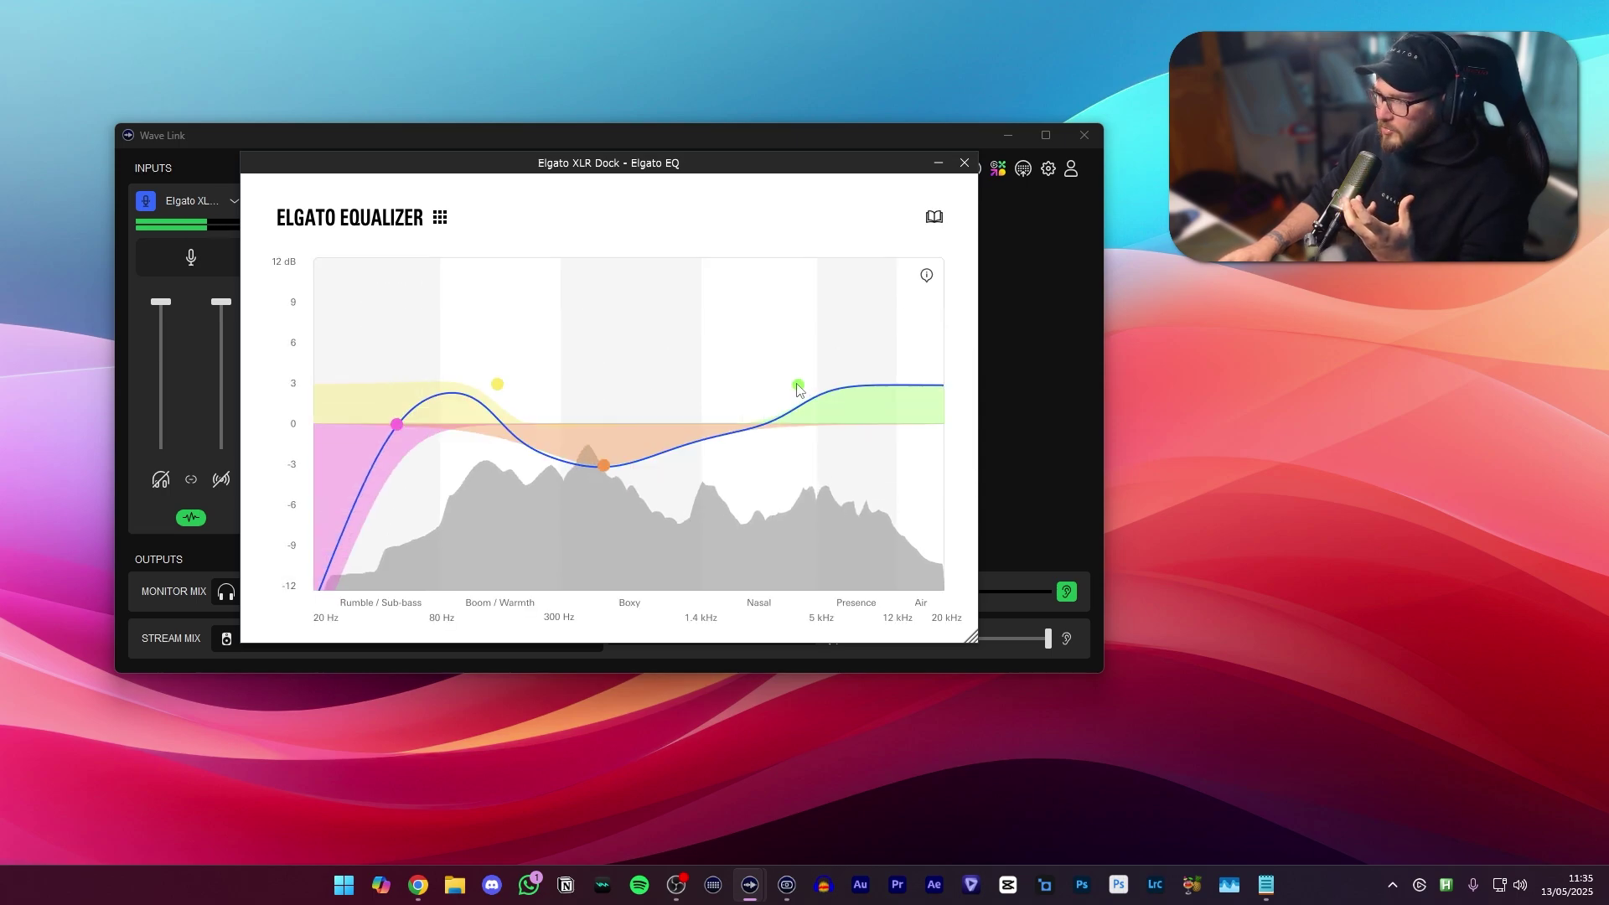
mouse_move(804, 392)
left_click_drag(805, 392, 804, 403)
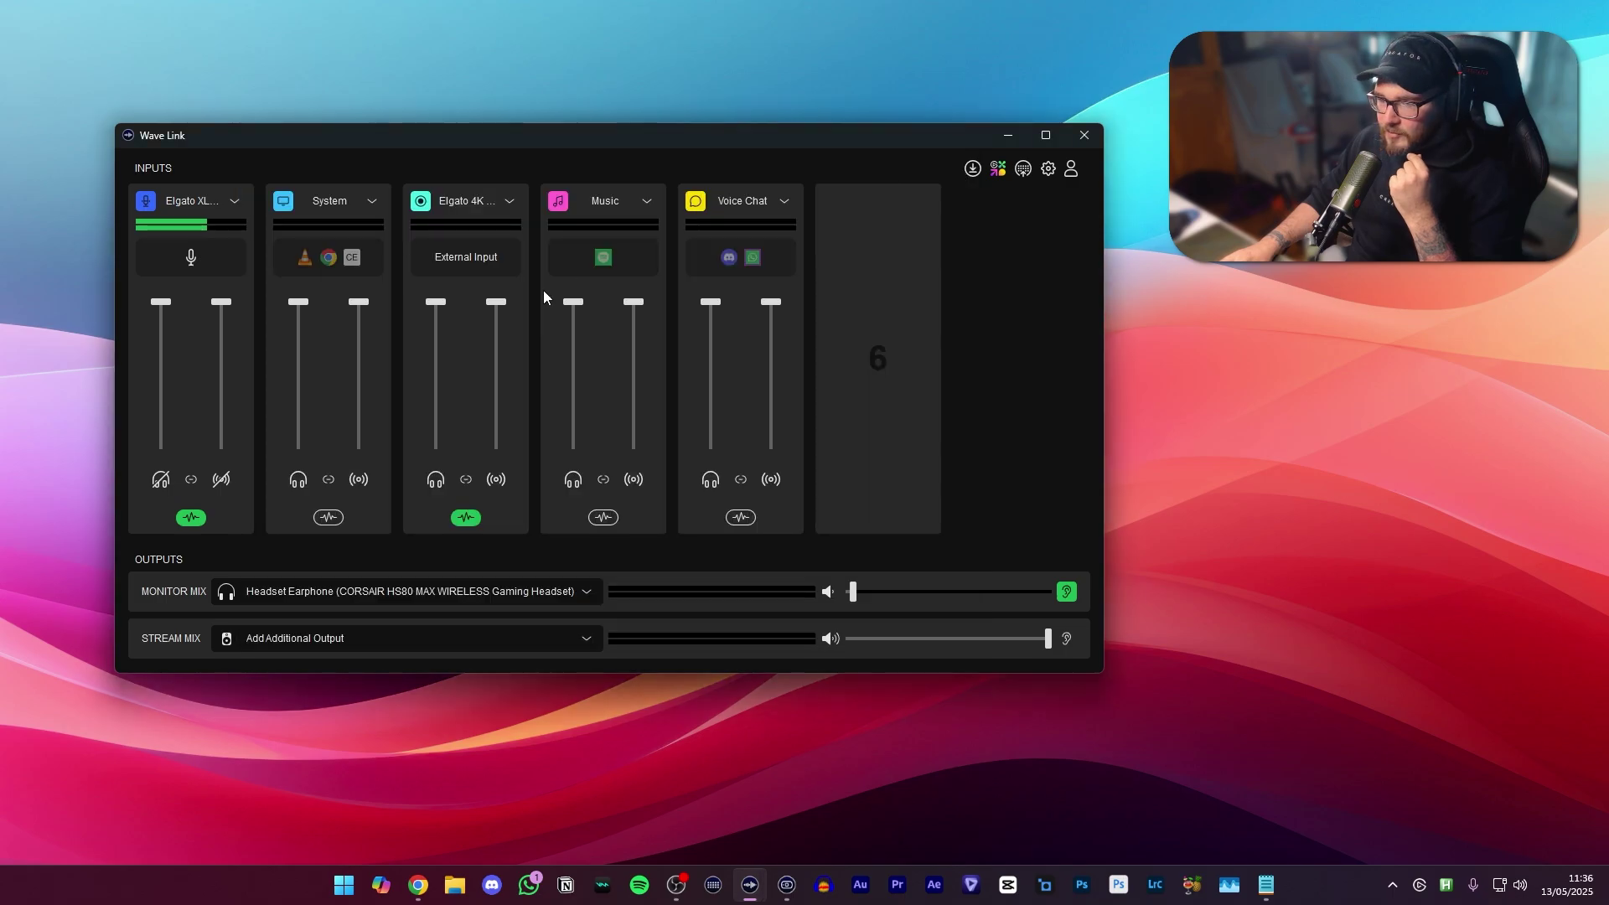
Add Elgato De-Esser, then Elgato Noise Removal, to the end of the mic's effects chain.
left_click(193, 517)
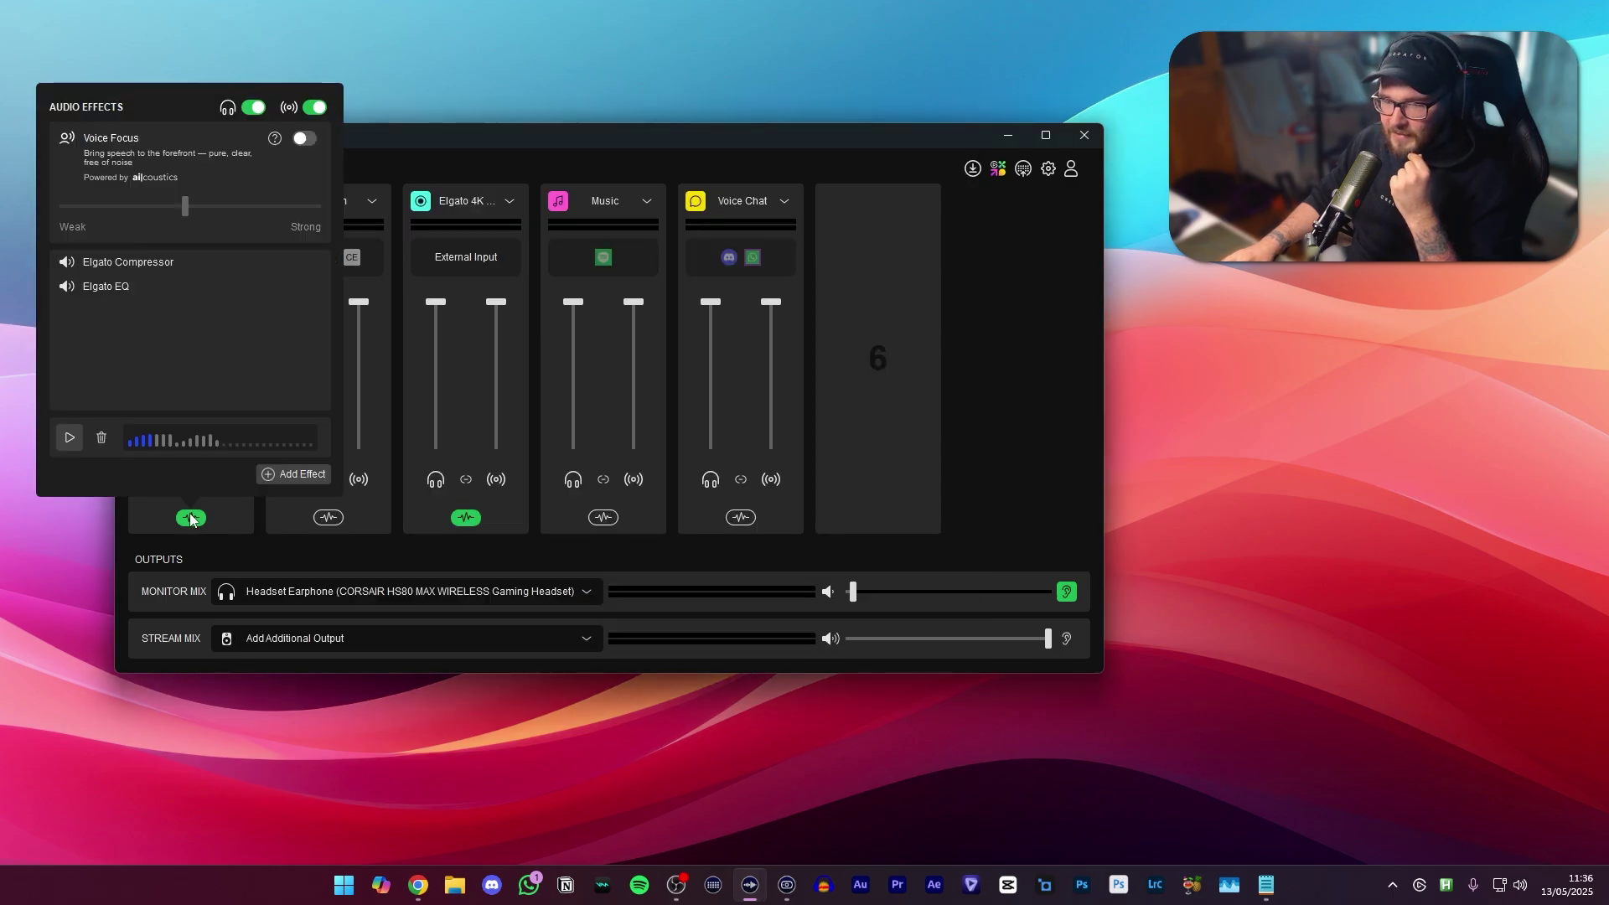
left_click(274, 478)
mouse_move(373, 633)
left_click(498, 665)
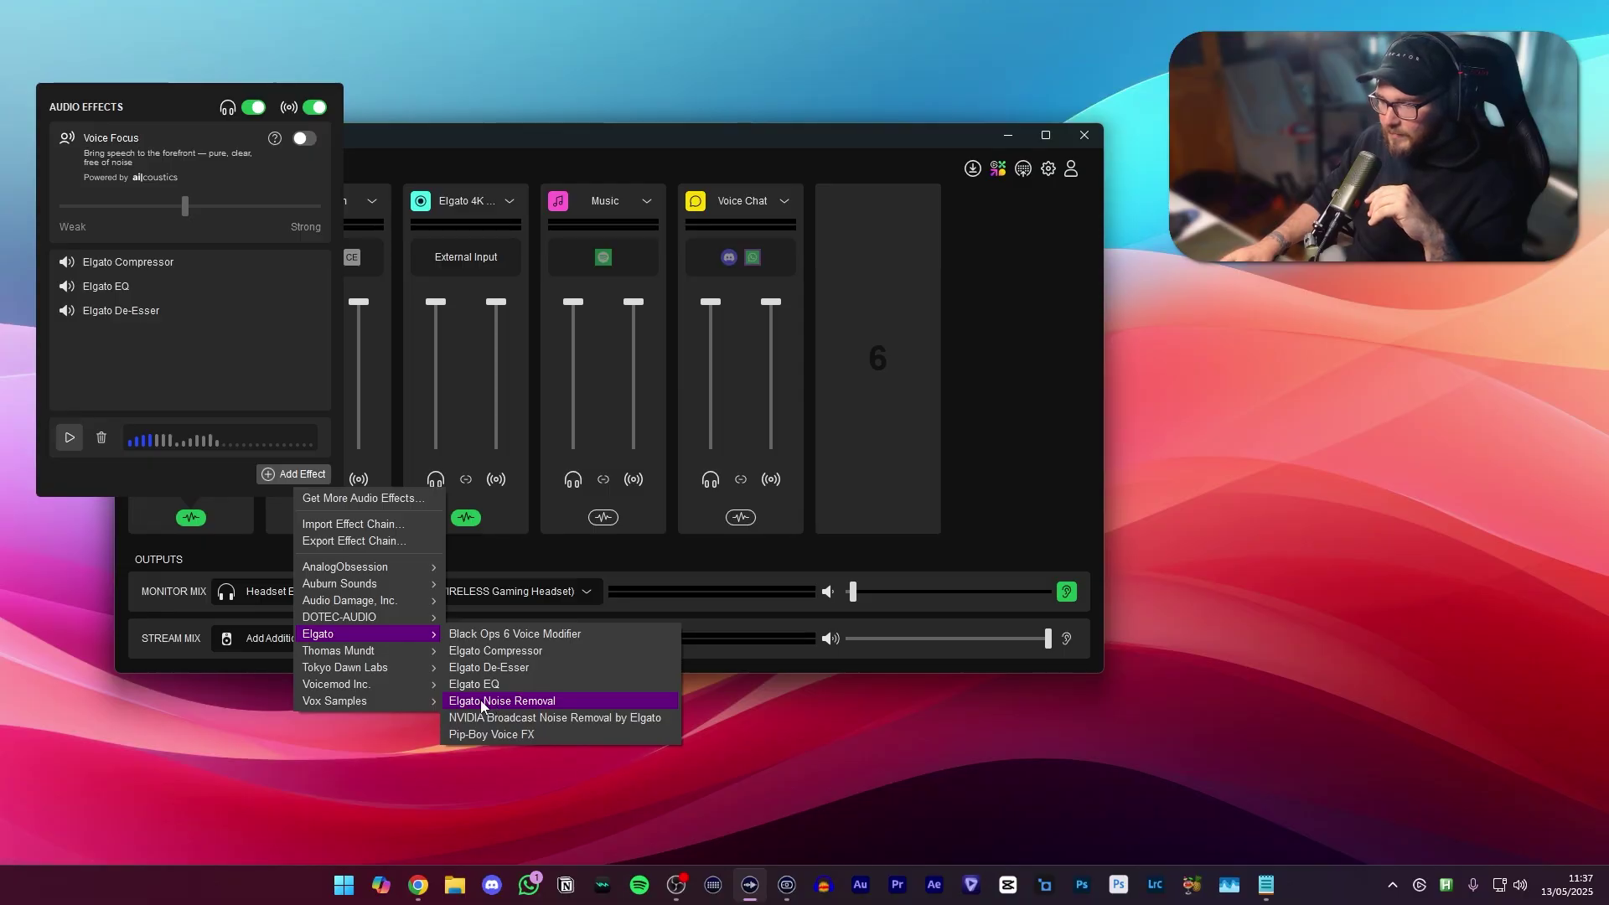
left_click(482, 702)
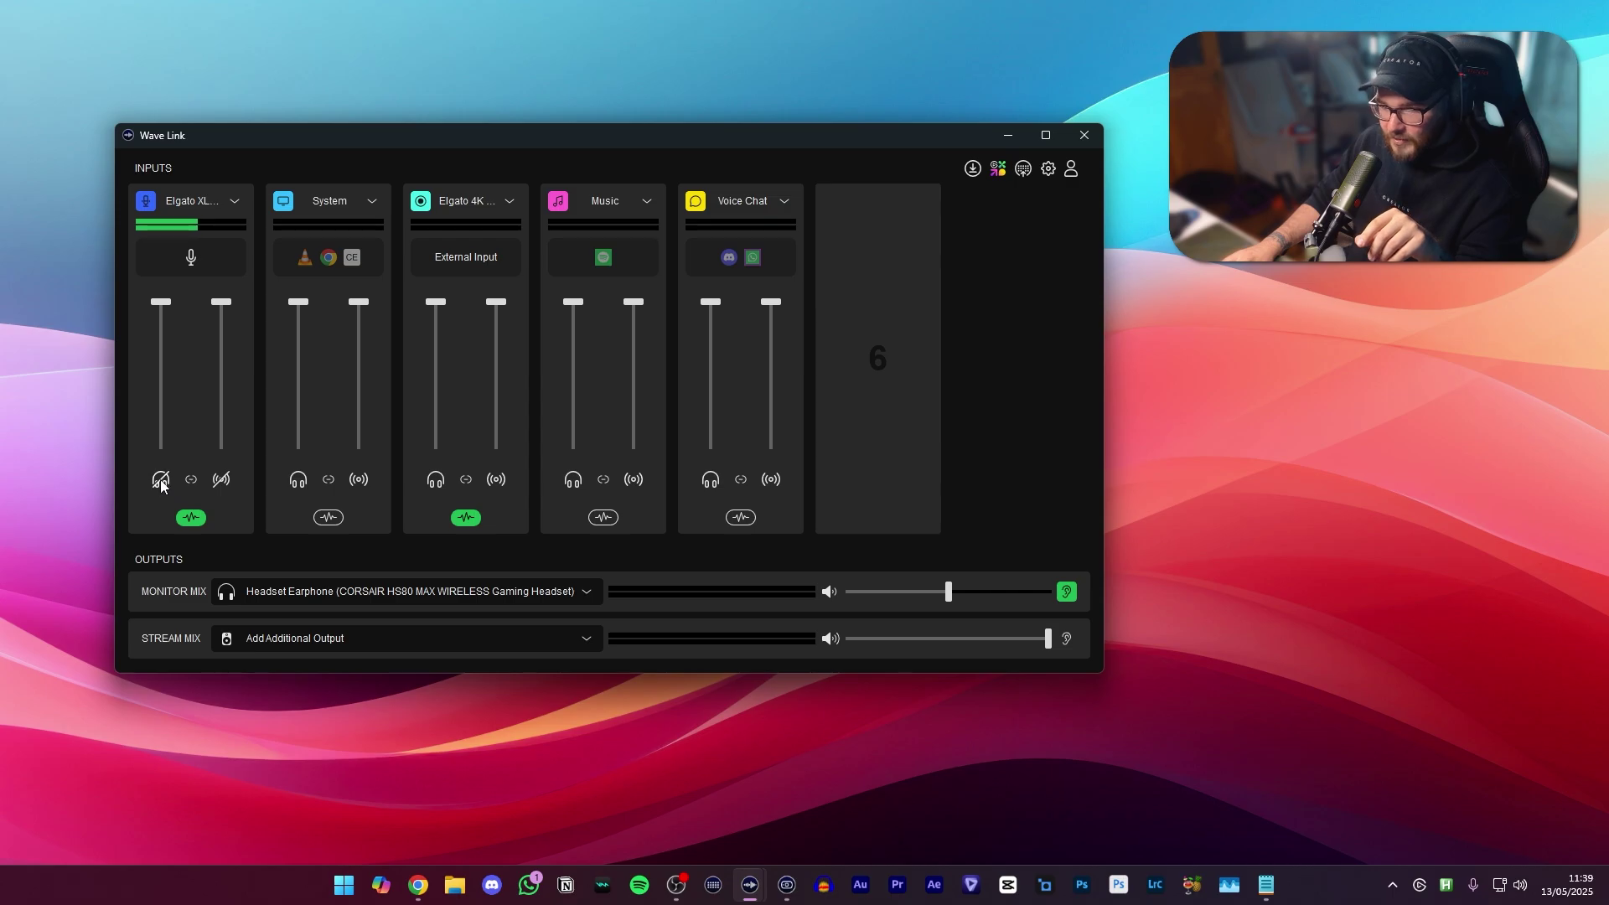
Review the Noise Removal gate (85% threshold, 107 ms release), then bring OBS forward and shift it right.
left_click(191, 517)
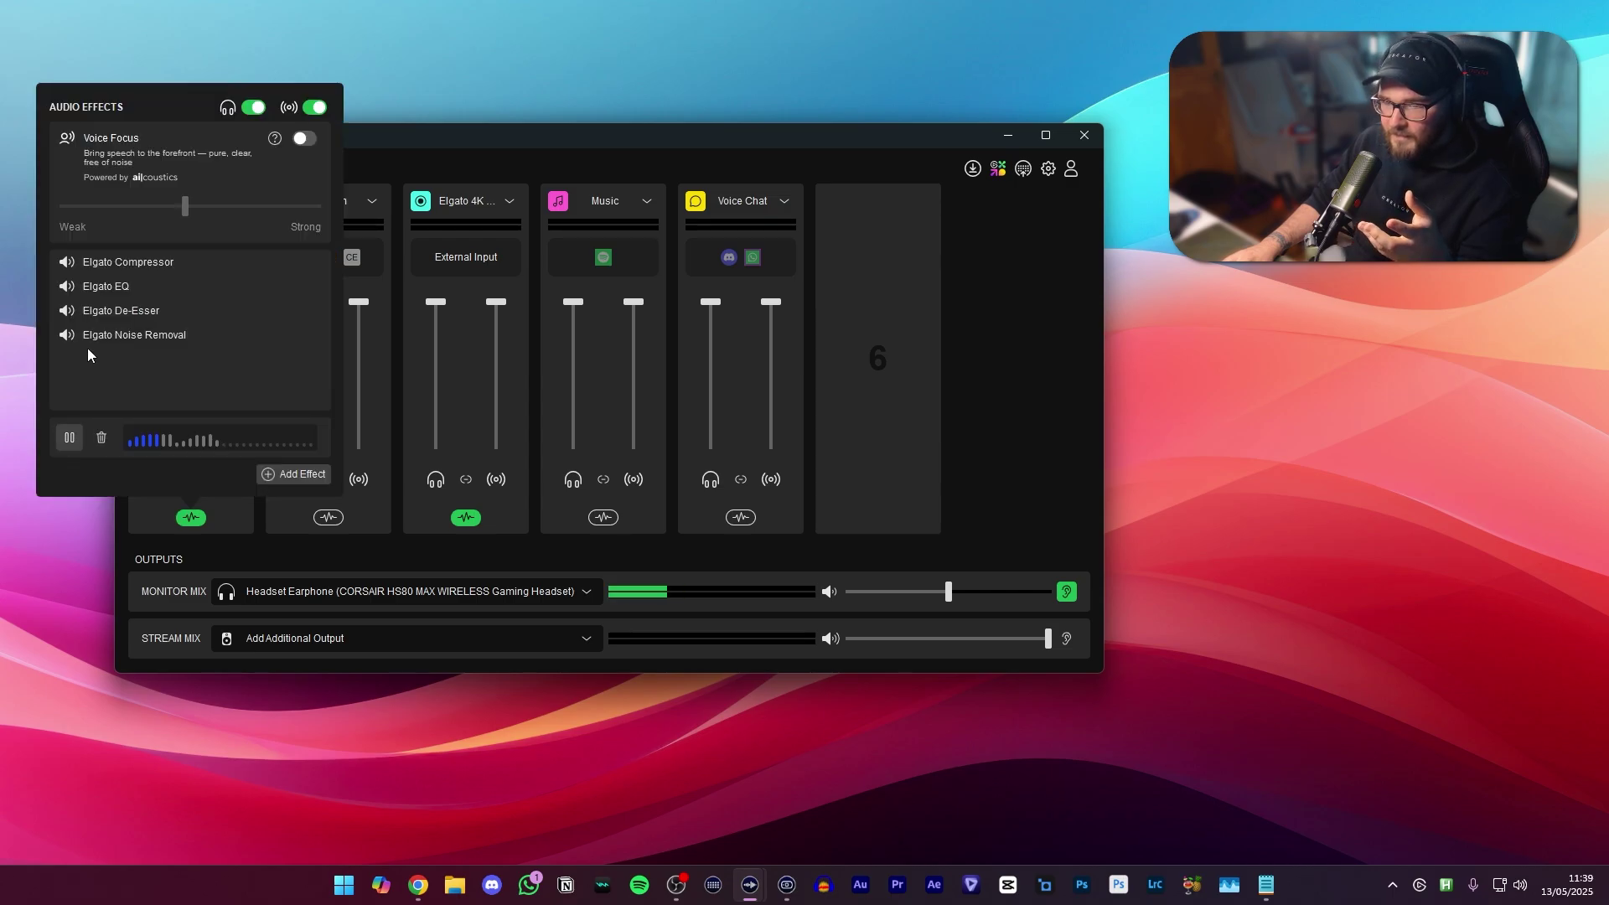
left_click(319, 335)
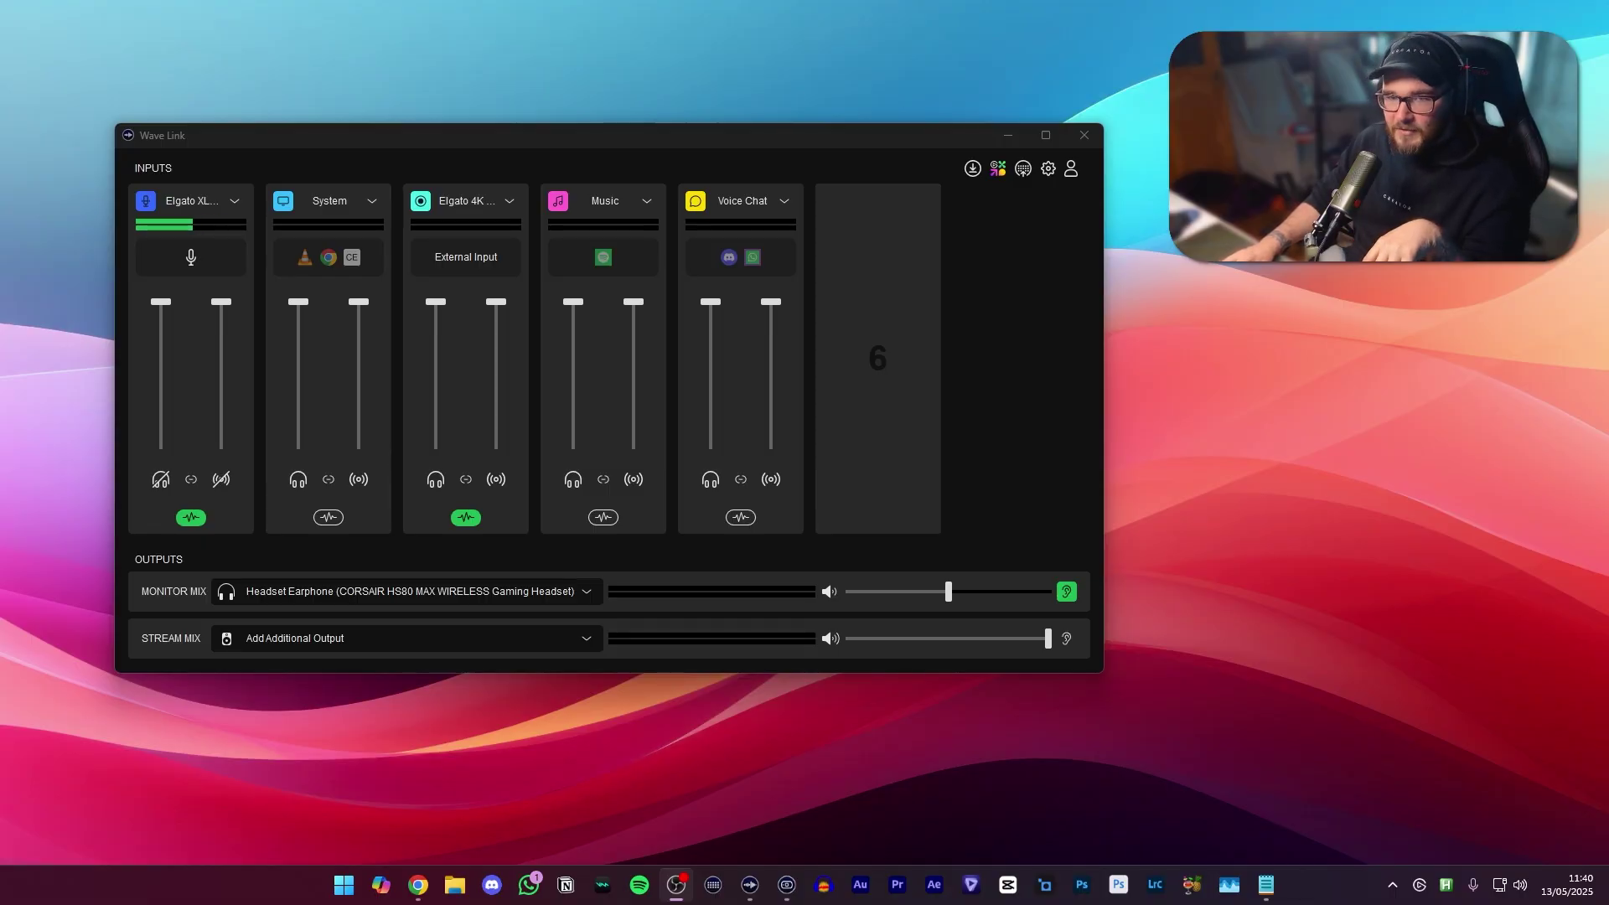
key("alt+Tab")
left_click_drag(700, 58, 1167, 67)
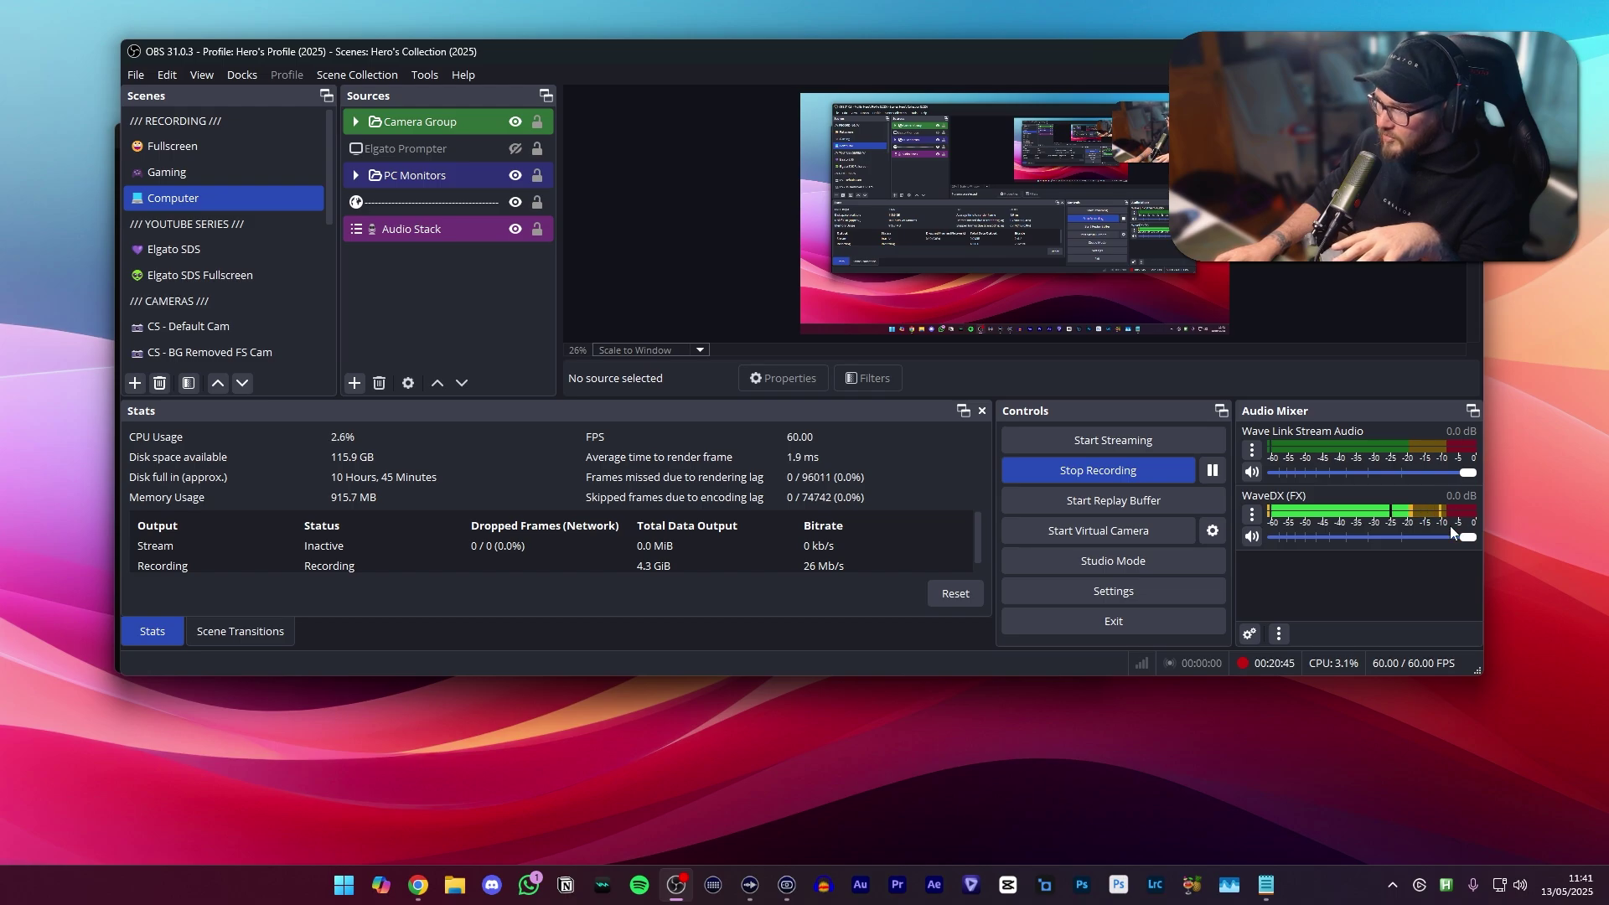
Set the compressor to 4:1 ratio, 20 ms attack, 40 ms release, auto makeup off, 10 dB gain.
key("alt+Tab")
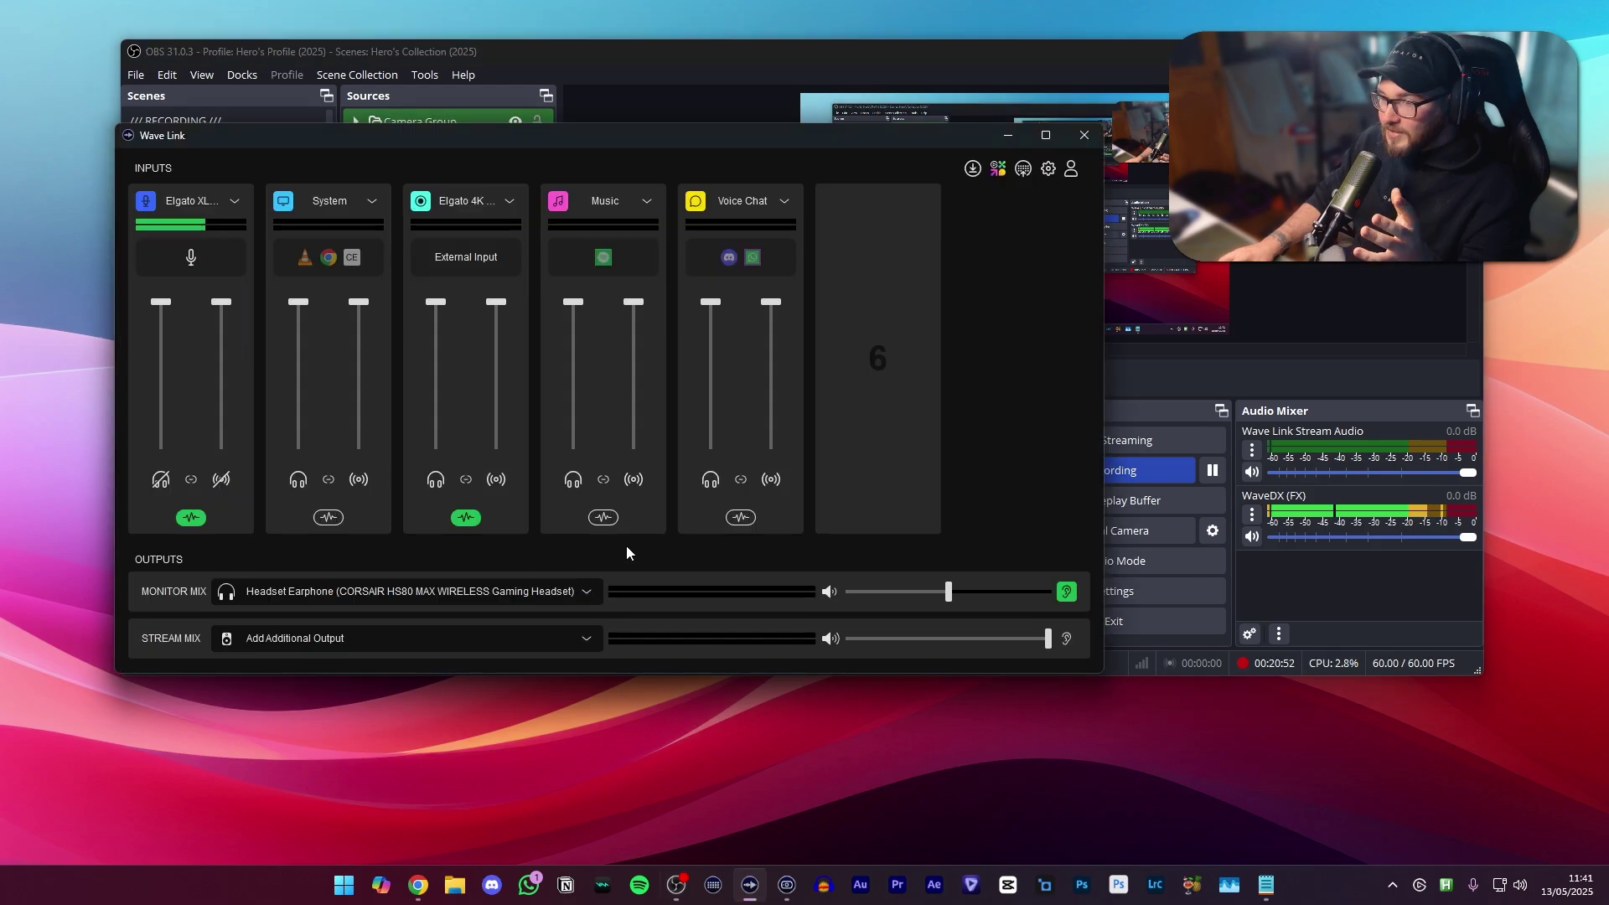
left_click(191, 518)
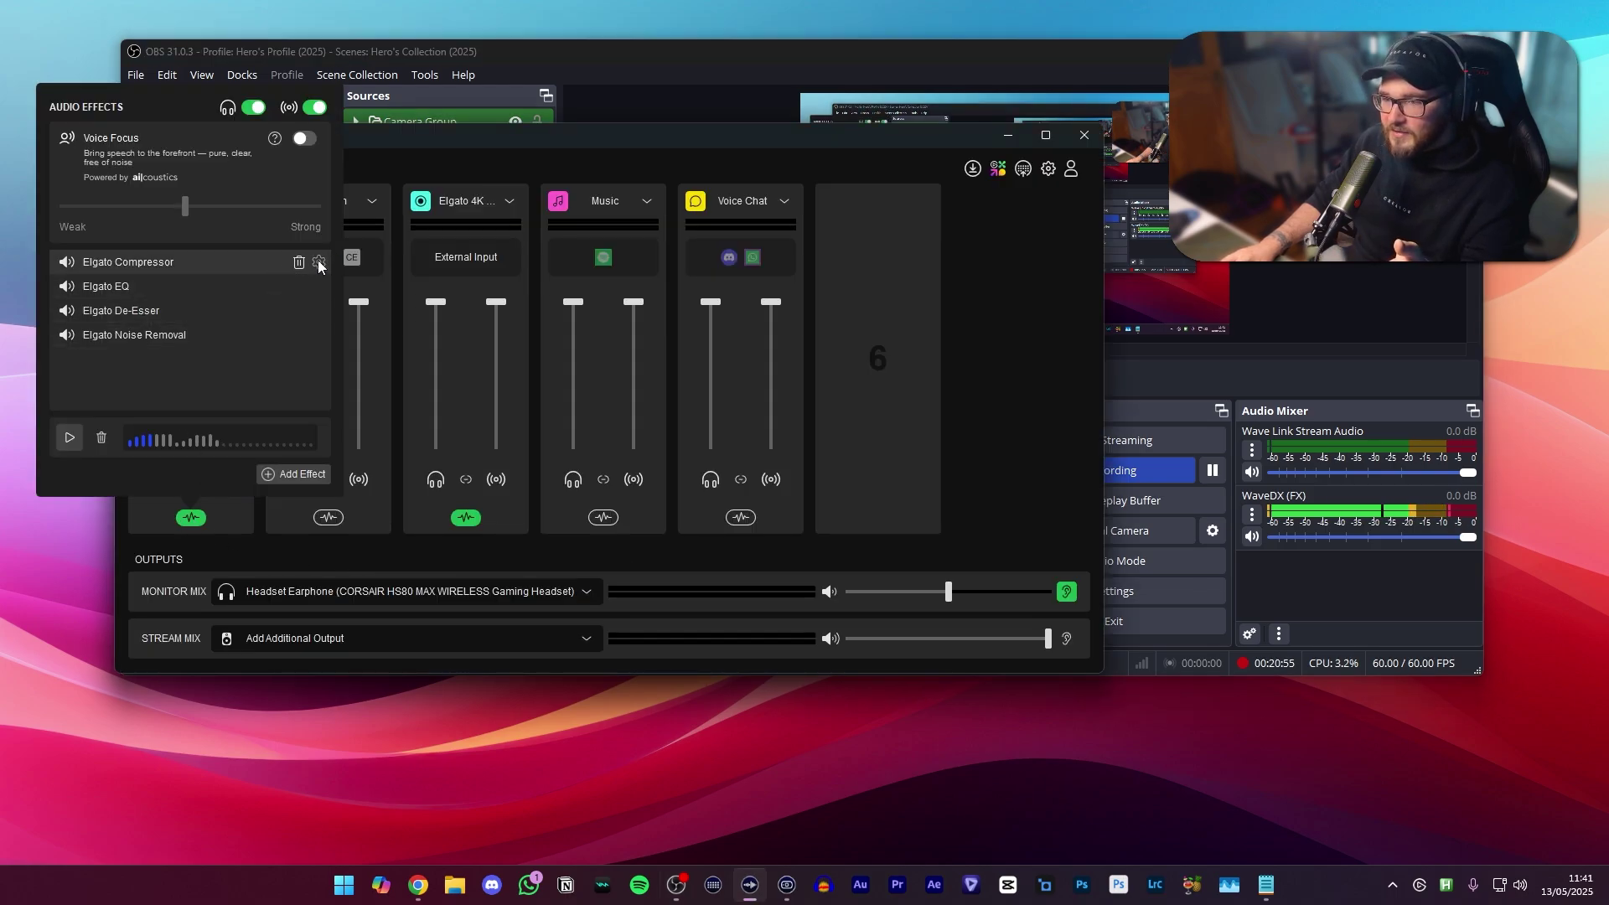
left_click(318, 262)
left_click(931, 276)
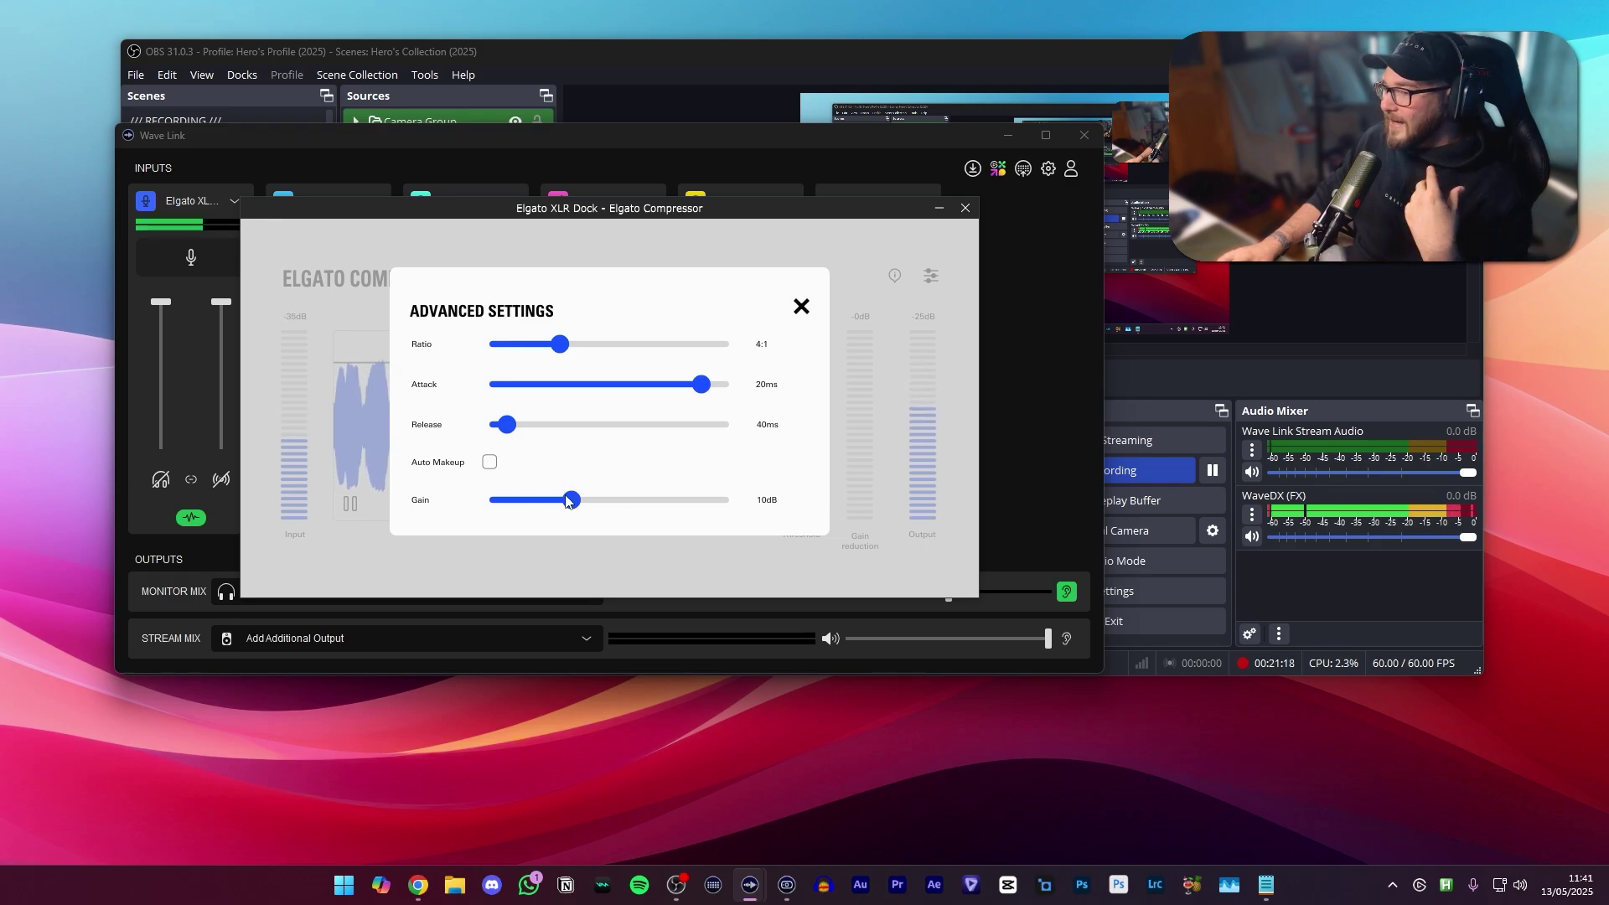
left_click(801, 306)
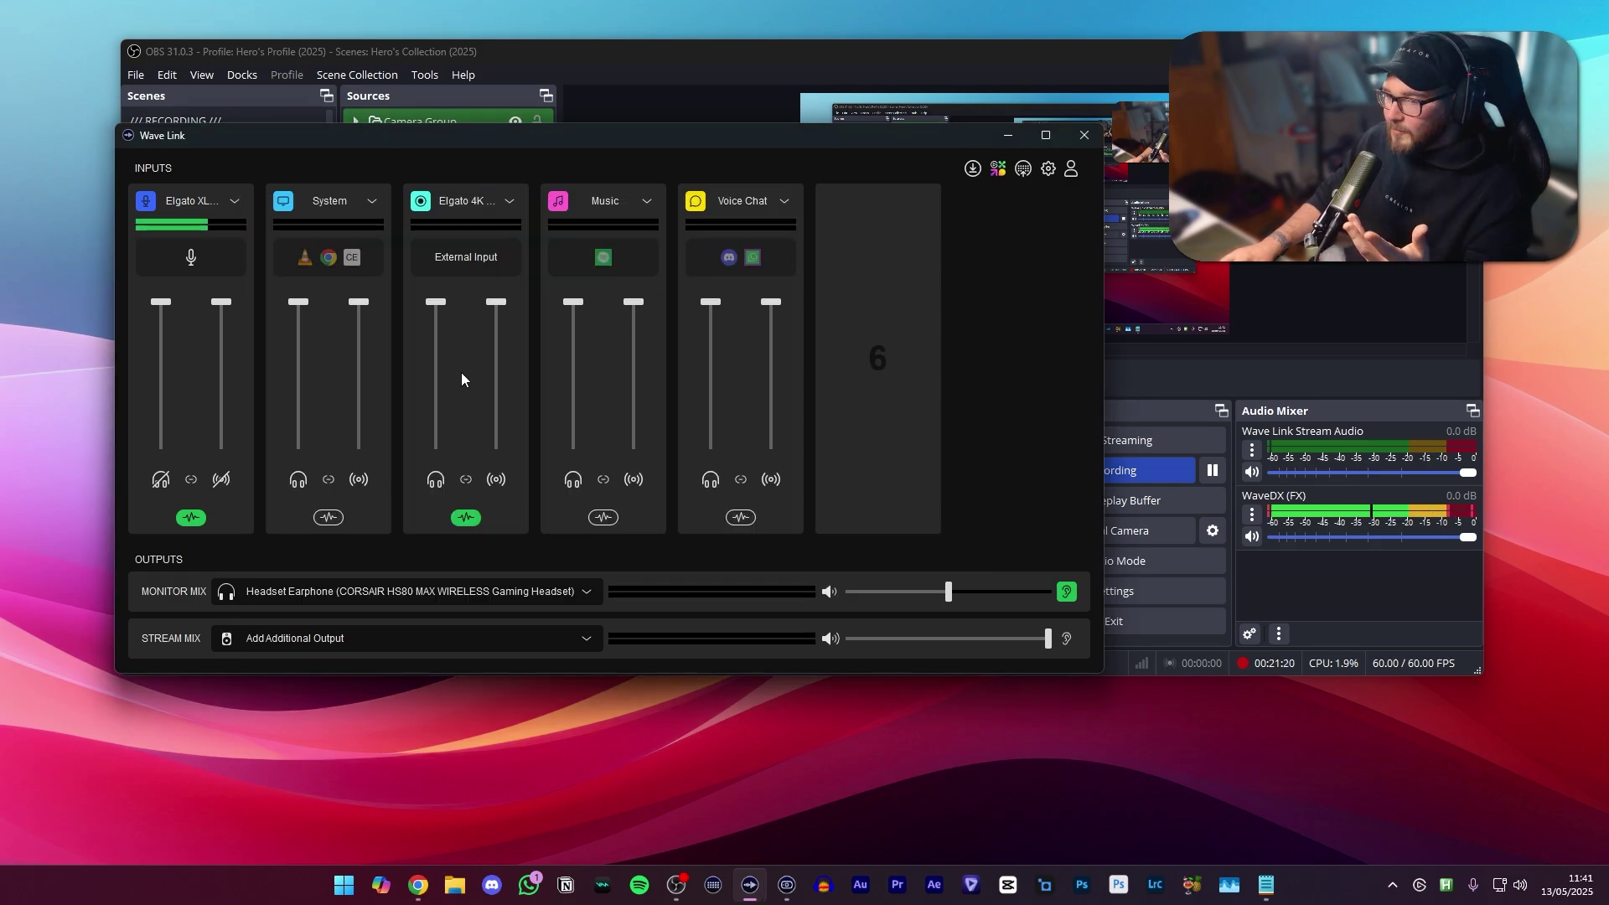
Re-enable the bypassed Compressor, EQ, De-Esser and Noise Removal on the mic channel.
left_click(192, 517)
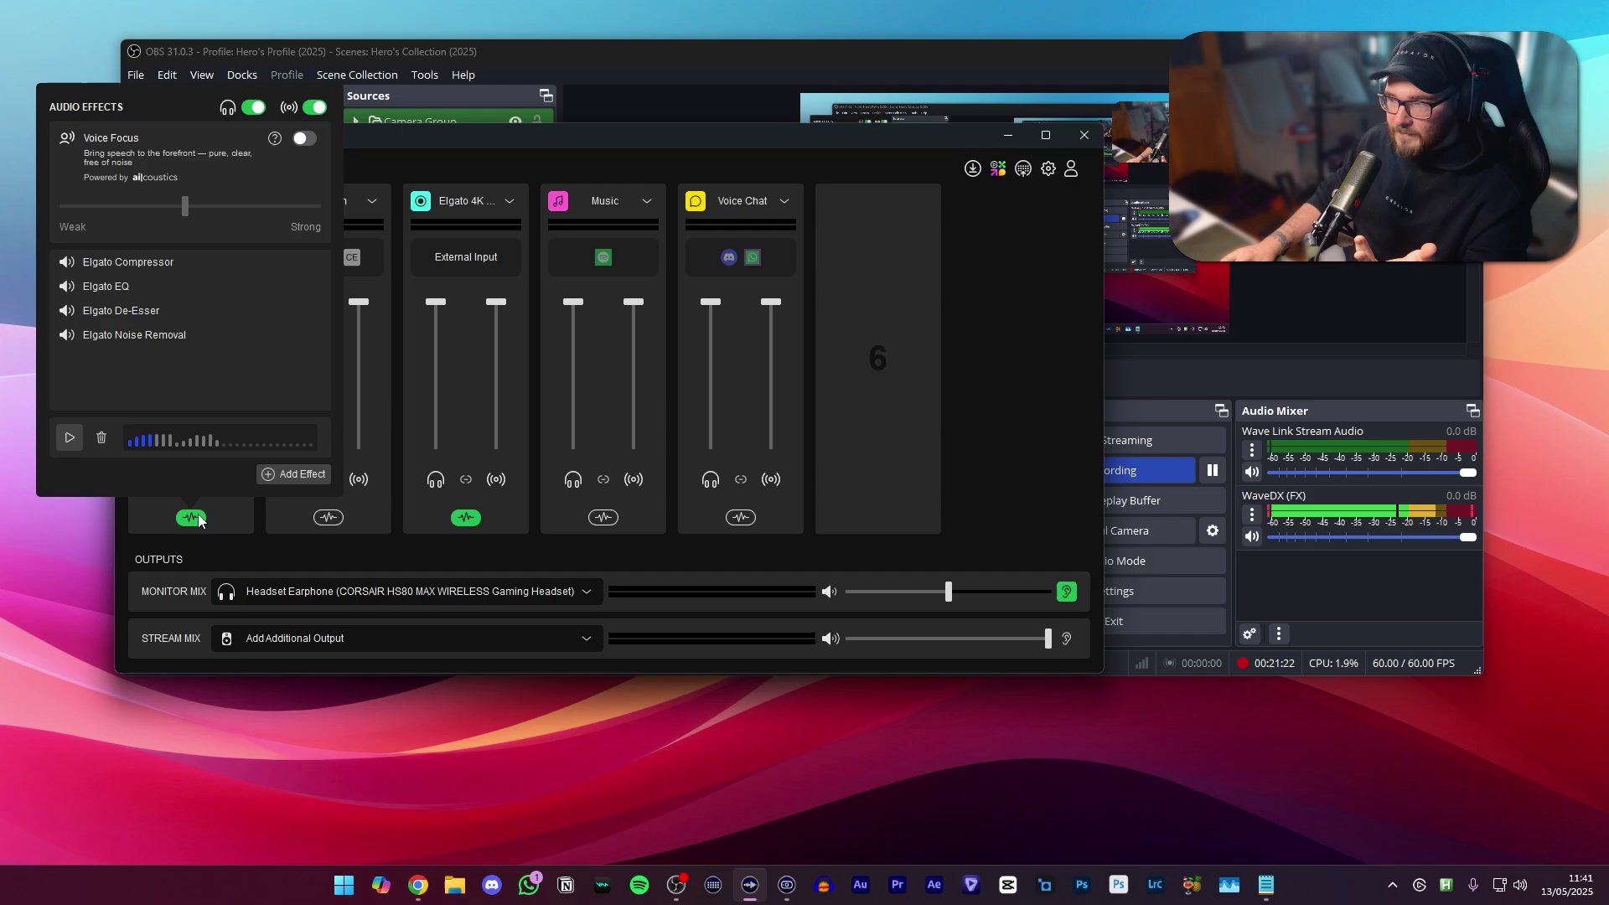
left_click(63, 336)
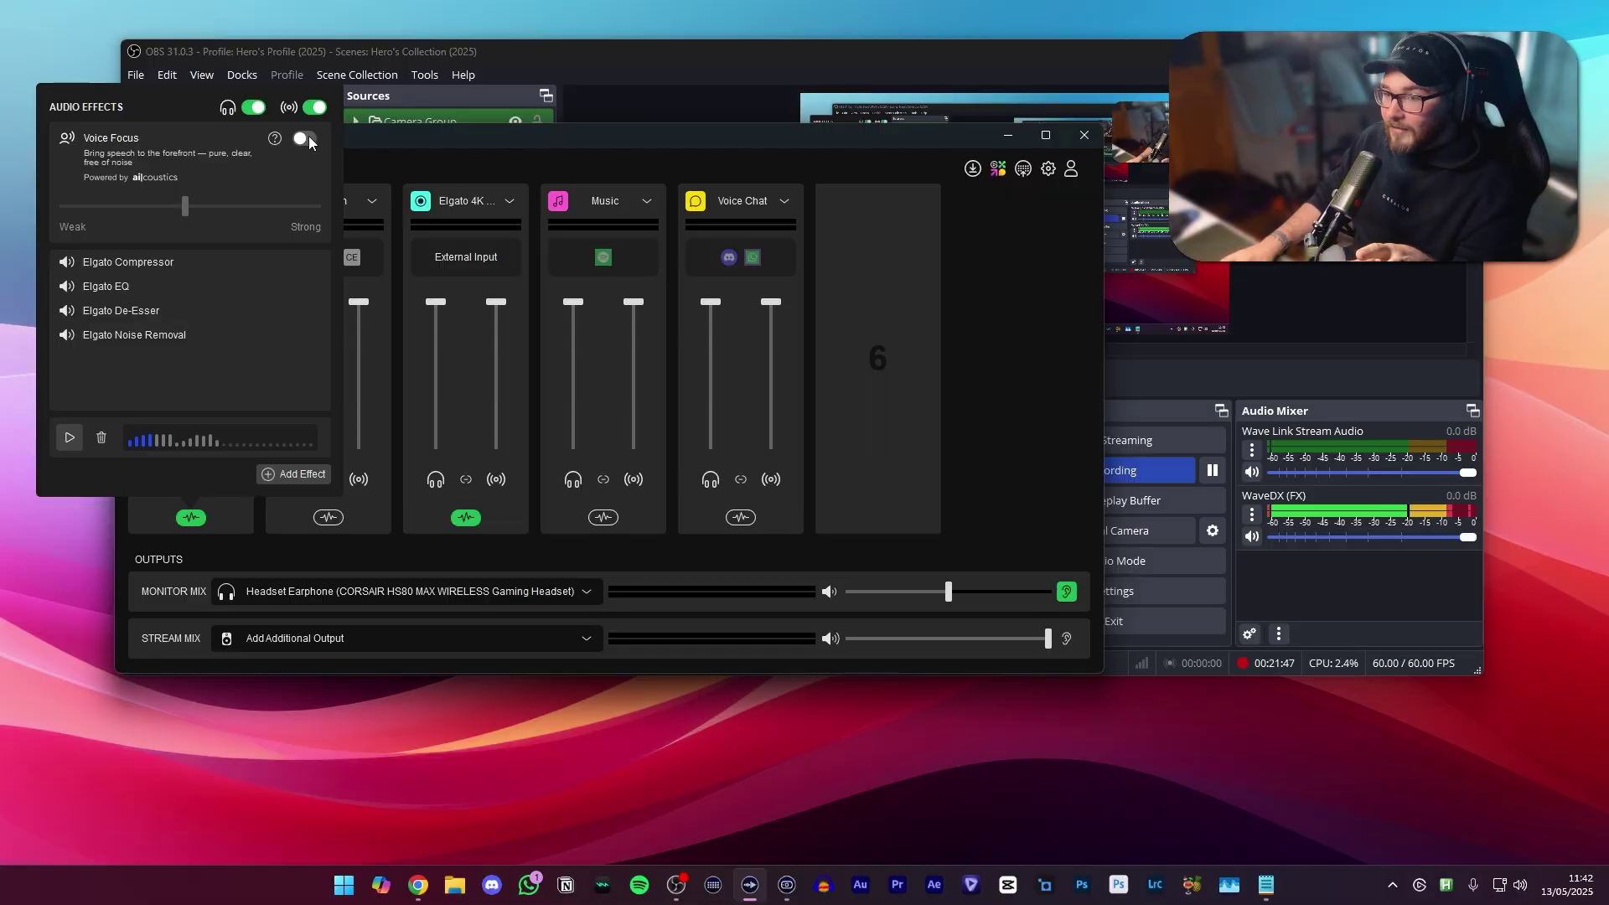
Switch Voice Focus back on for the Wave DX mic at mid strength.
left_click(305, 138)
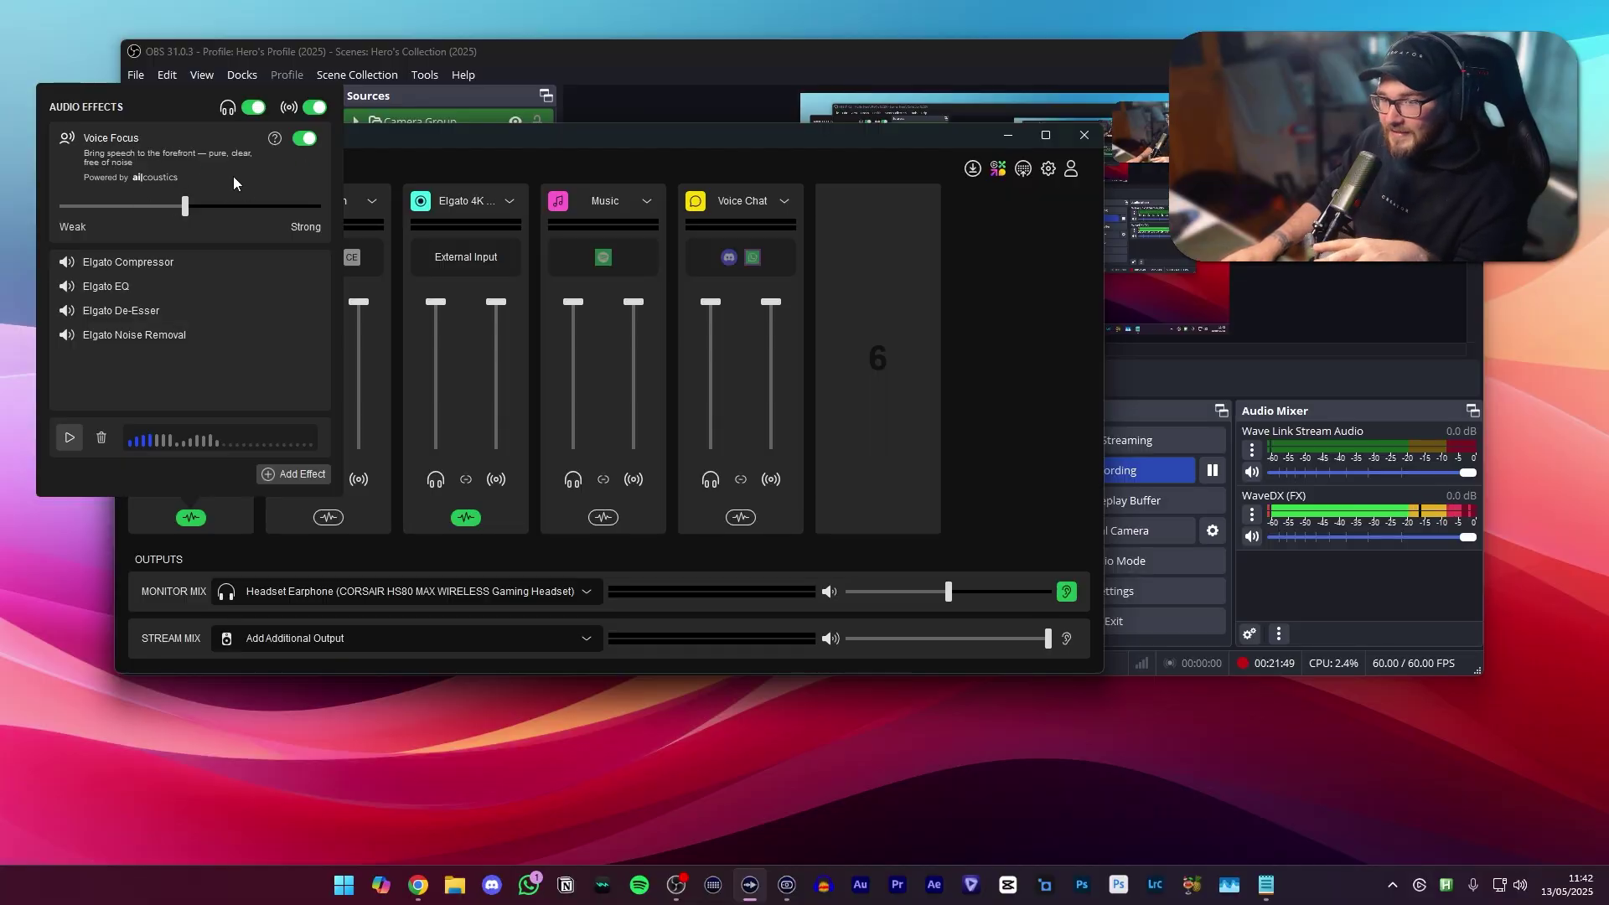